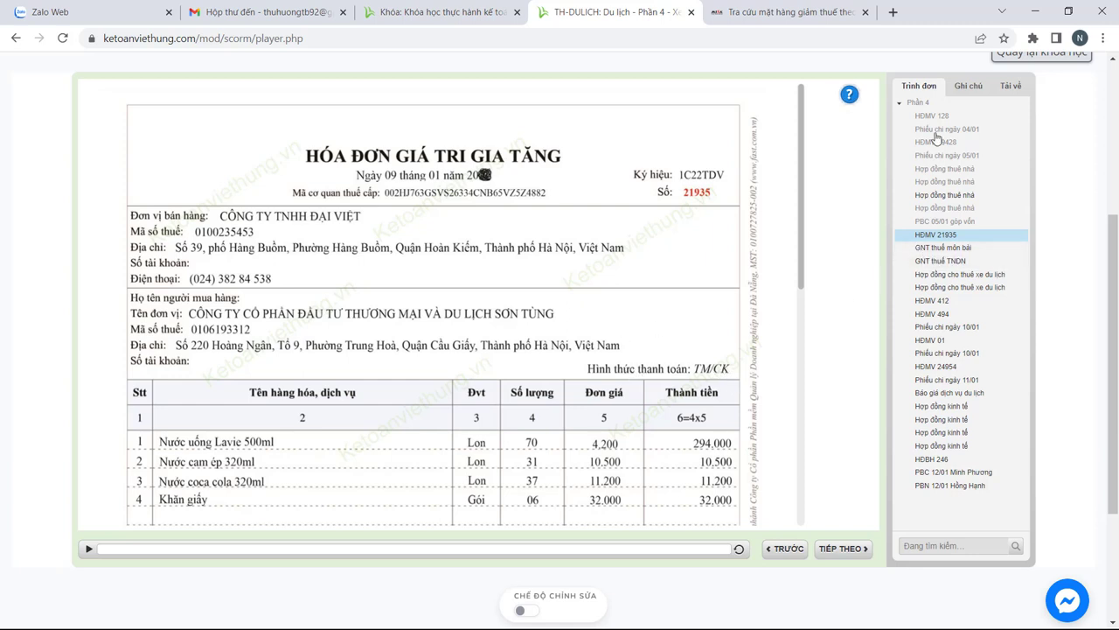
Step: Examine the Excel notes on which accounts a direct service expense invoice uses: TK 154 or 6277, TK 1331 and TK 331
{"action": "mouse_move", "coordinate": [850, 96]}
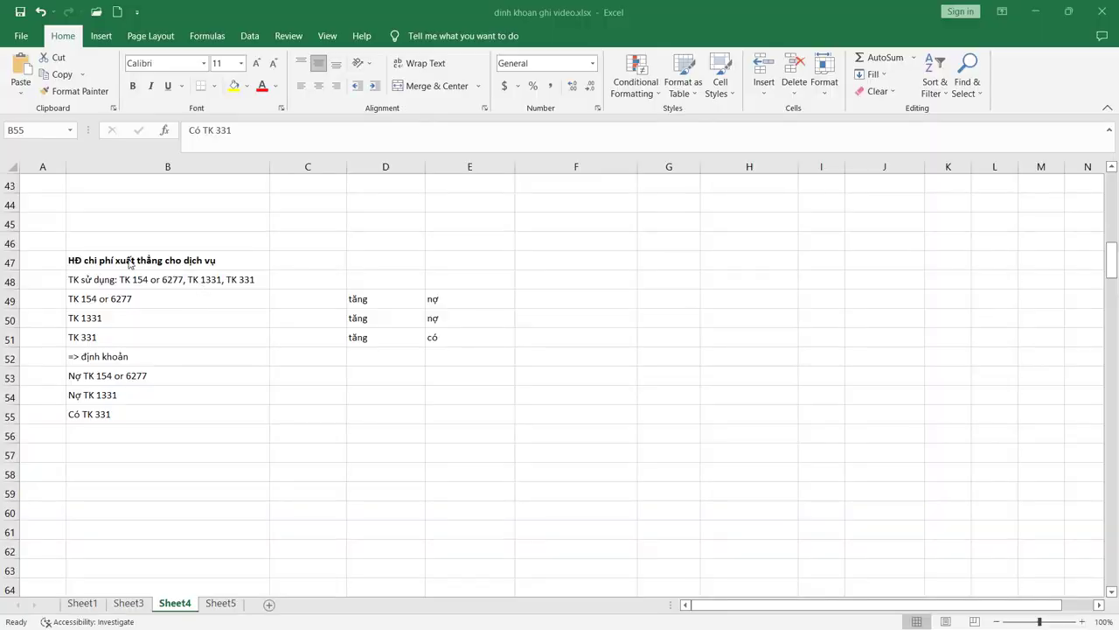
{"action": "key", "text": "Up"}
{"action": "key", "text": "Up"}
{"action": "key", "text": "Up"}
{"action": "left_click", "coordinate": [131, 257]}
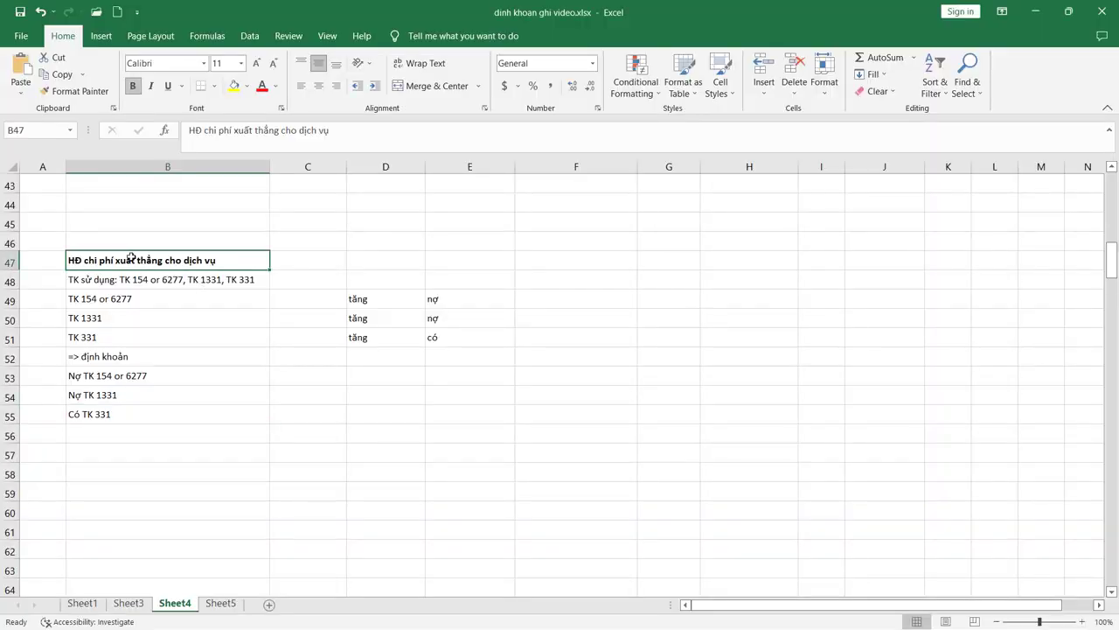
{"action": "left_click", "coordinate": [118, 295]}
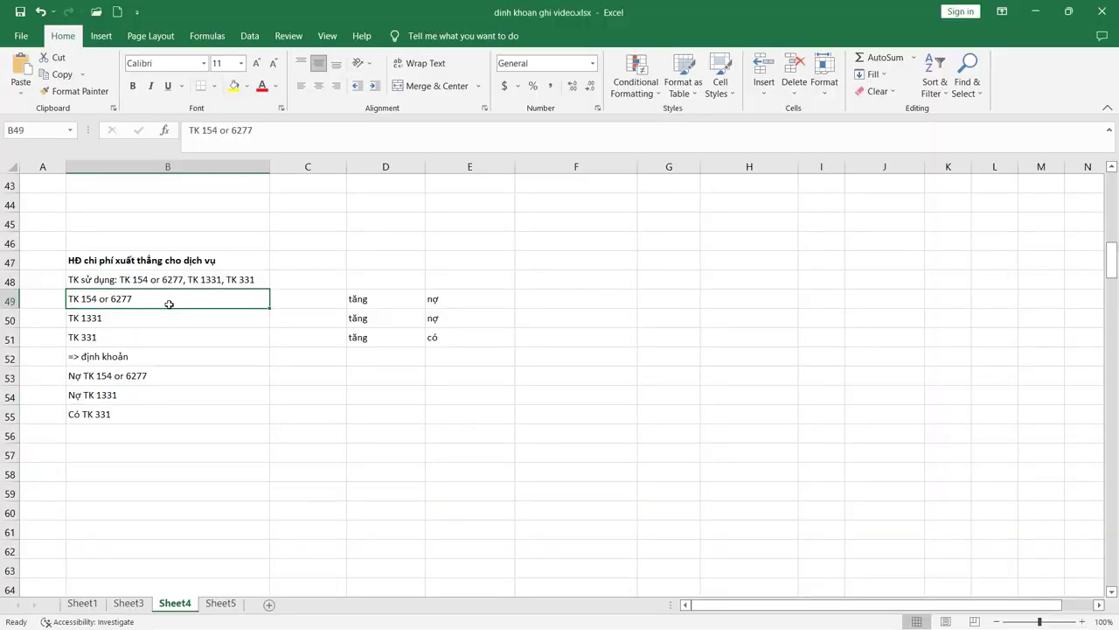
{"action": "left_click", "coordinate": [122, 315]}
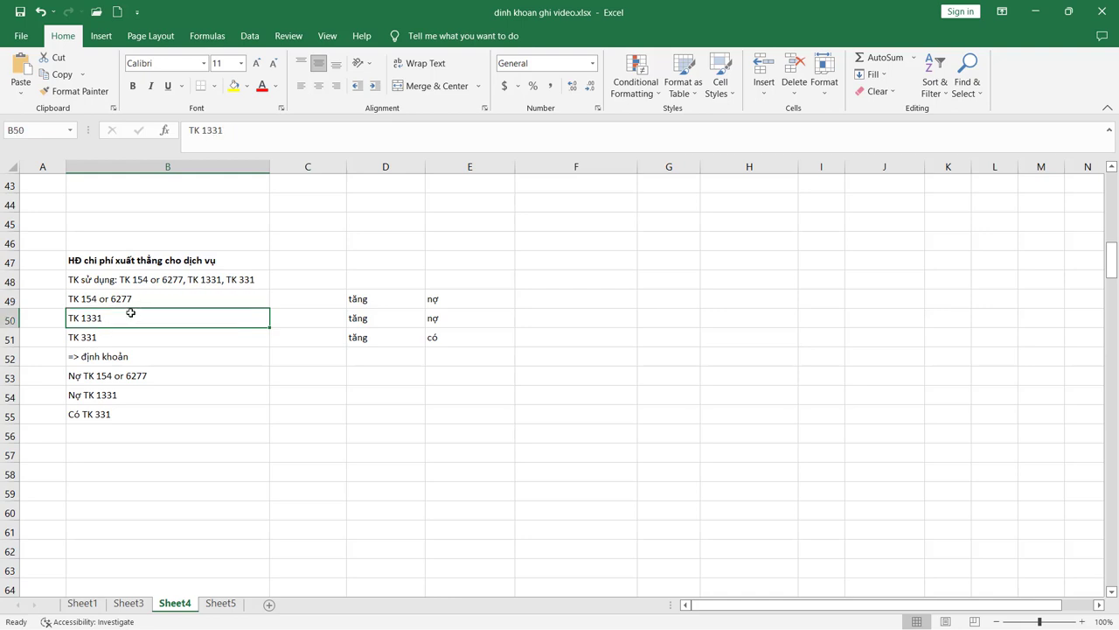
{"action": "left_click", "coordinate": [112, 337]}
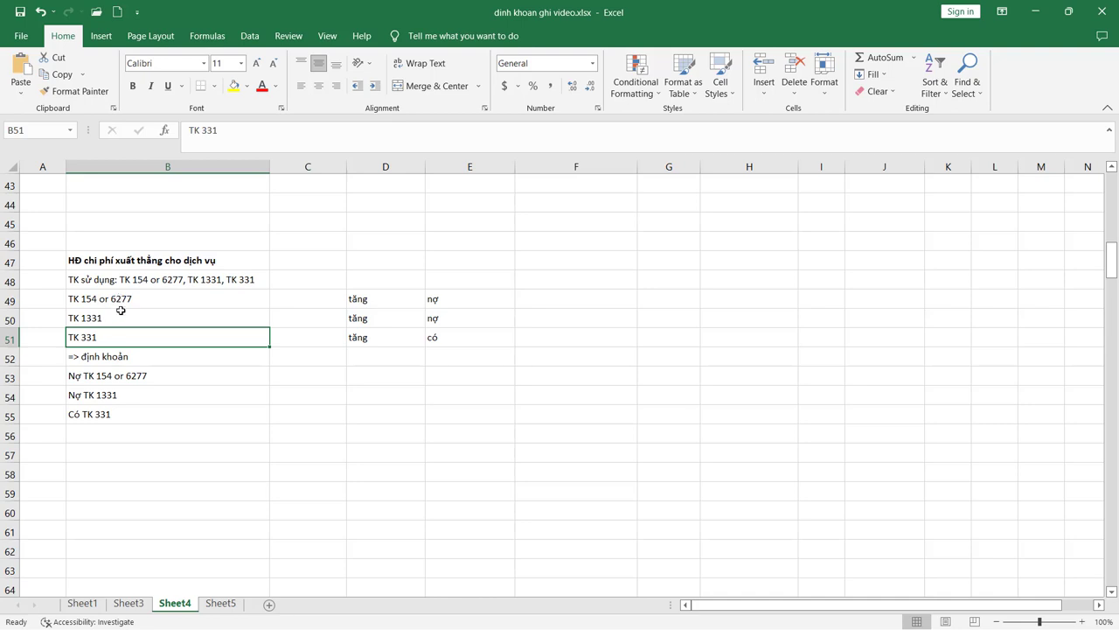
Step: Review the increase and debit/credit side of each account in the notes, along with the resulting journal entry lines
{"action": "left_click_drag", "start_coordinate": [149, 302], "coordinate": [409, 301]}
{"action": "left_click_drag", "start_coordinate": [157, 325], "coordinate": [292, 318]}
{"action": "left_click_drag", "start_coordinate": [137, 336], "coordinate": [379, 335]}
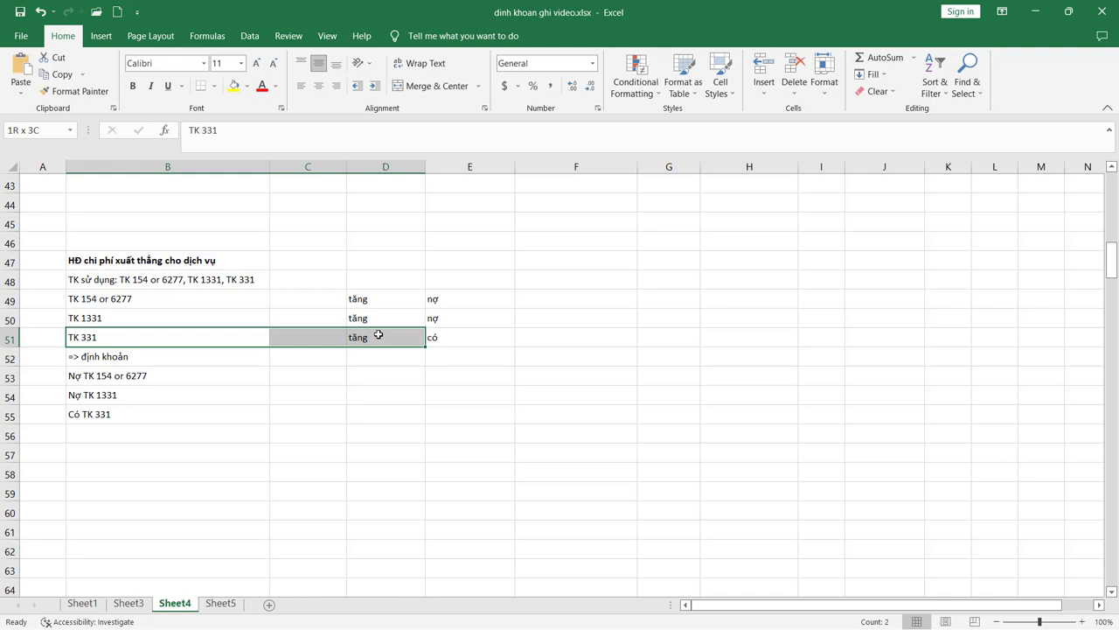
{"action": "left_click_drag", "start_coordinate": [175, 299], "coordinate": [429, 317]}
{"action": "left_click_drag", "start_coordinate": [196, 340], "coordinate": [434, 340]}
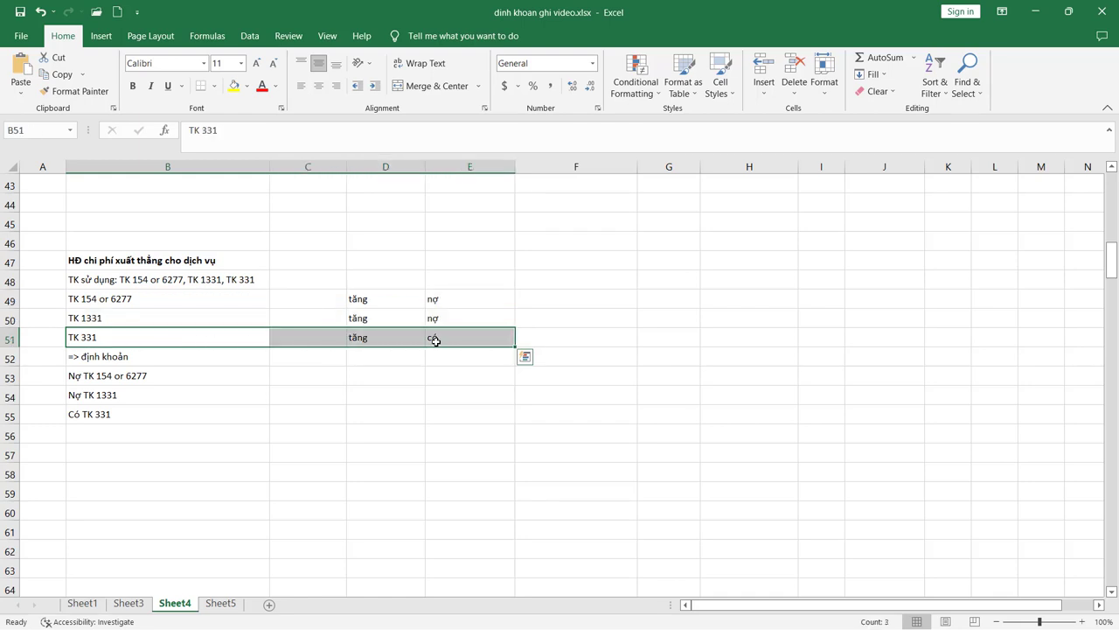
{"action": "key", "text": "Down"}
{"action": "key", "text": "Down"}
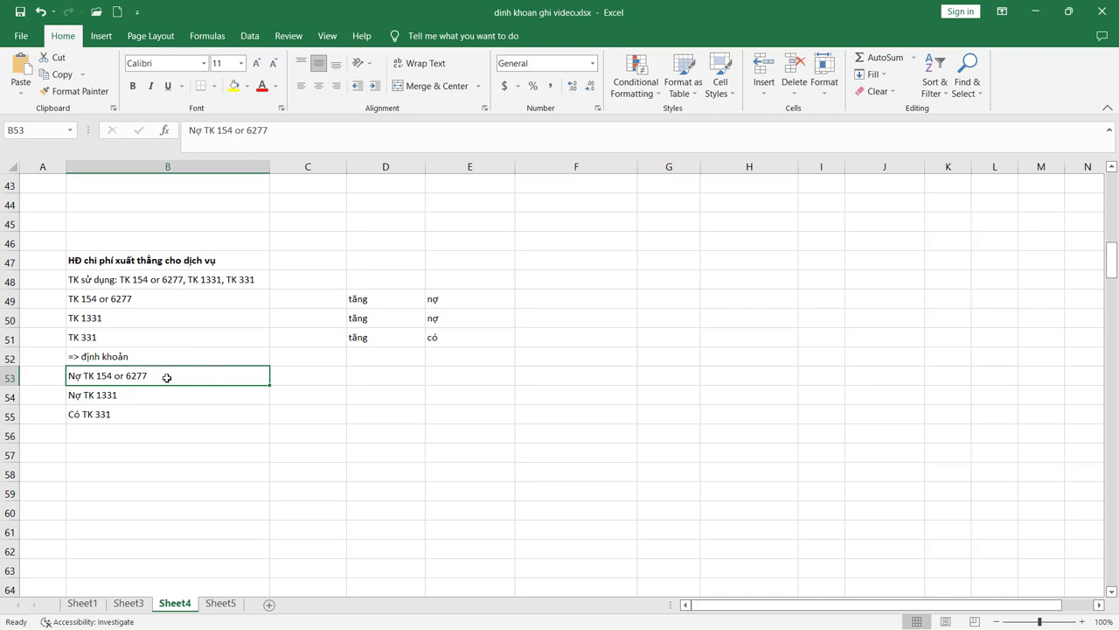
{"action": "left_click", "coordinate": [146, 395]}
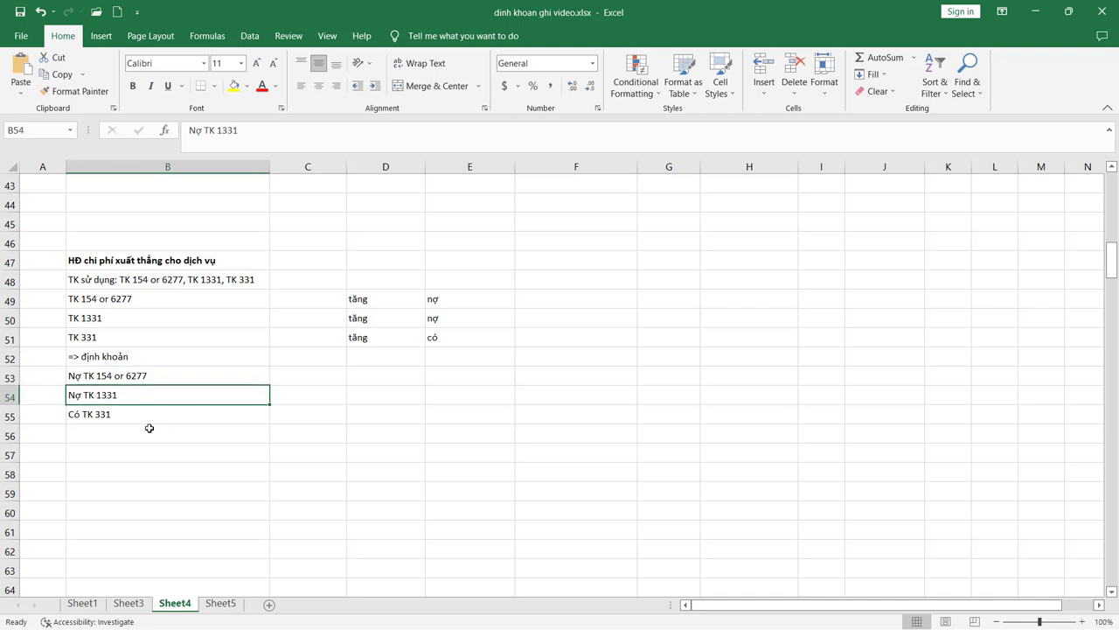
{"action": "left_click", "coordinate": [144, 417]}
Step: Switch to MISA SME and start a new goods purchase voucher in the purchasing module, with its invoice option set to "Nhận kèm hóa đơn"
{"action": "key", "text": "alt+Tab"}
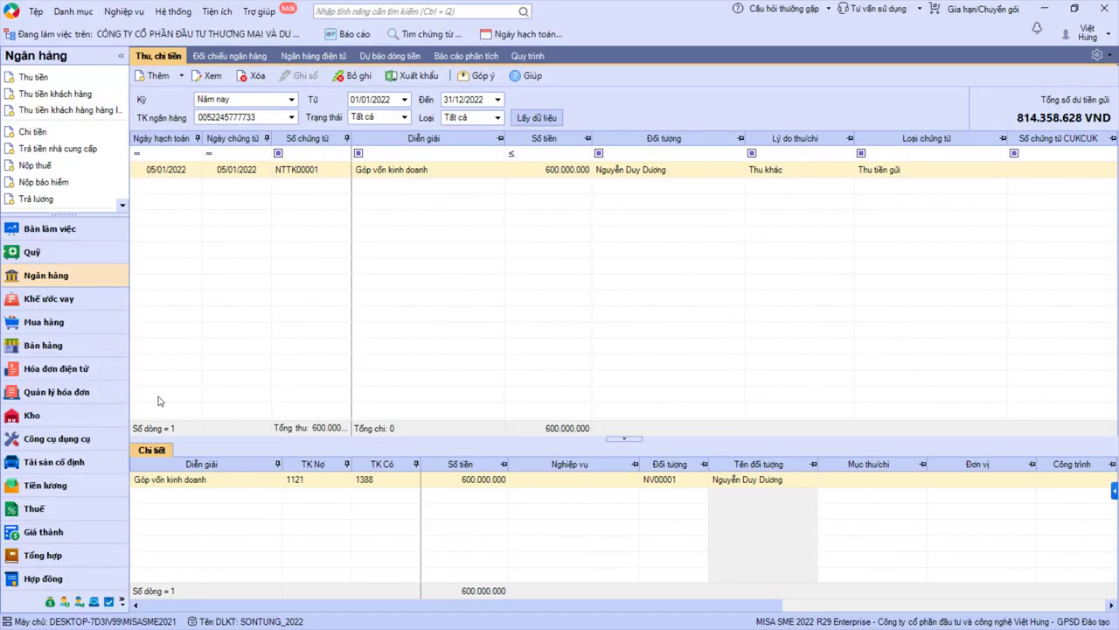
{"action": "left_click", "coordinate": [70, 326]}
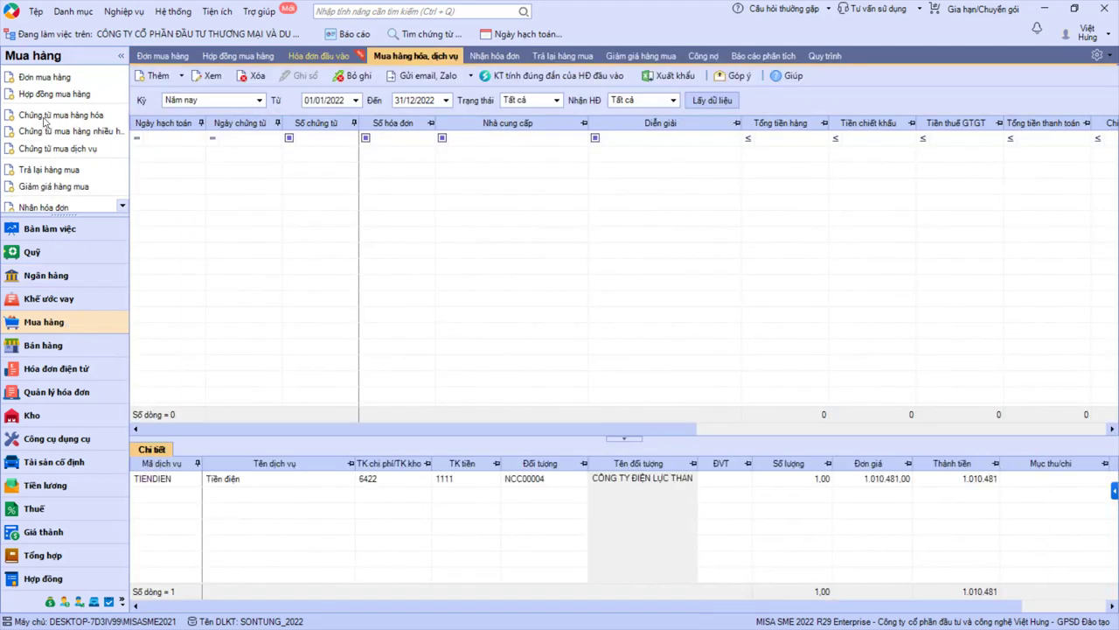
{"action": "left_click", "coordinate": [44, 120]}
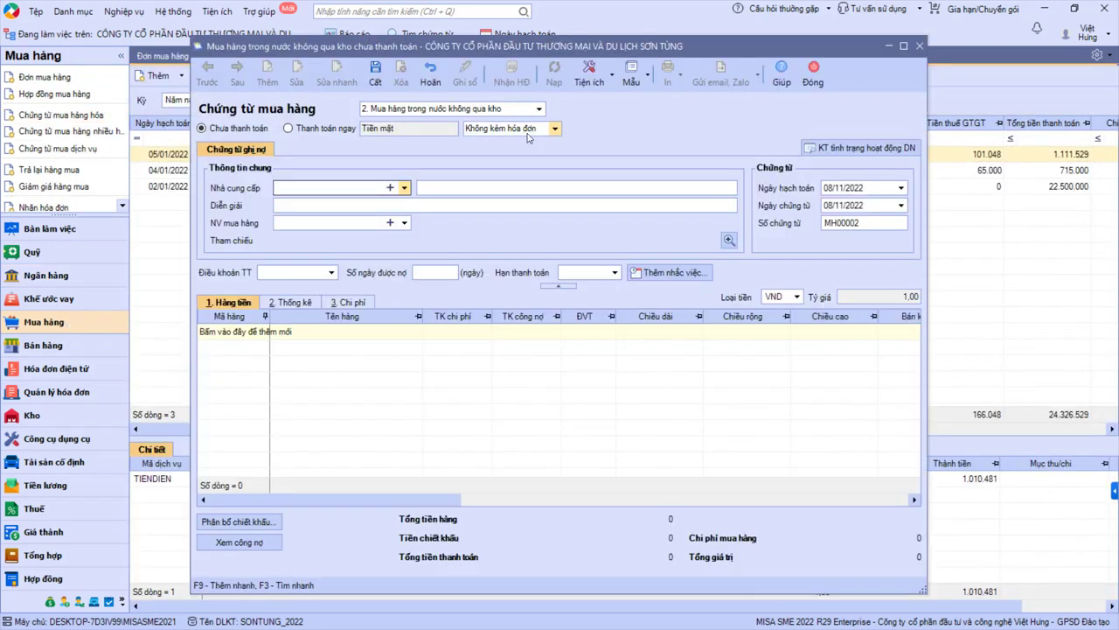
{"action": "left_click", "coordinate": [555, 128]}
{"action": "left_click", "coordinate": [528, 142]}
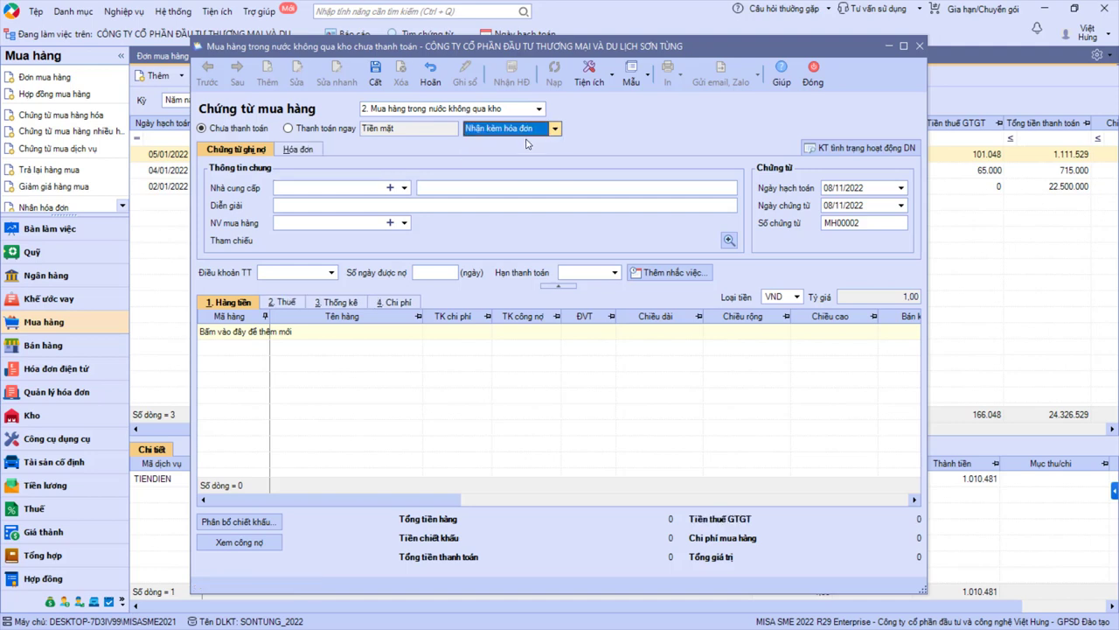
Step: Check the seller on the source invoice and choose CÔNG TY TNHH ĐẠI VIỆT (NCC00001) as the voucher's supplier
{"action": "left_click", "coordinate": [290, 189]}
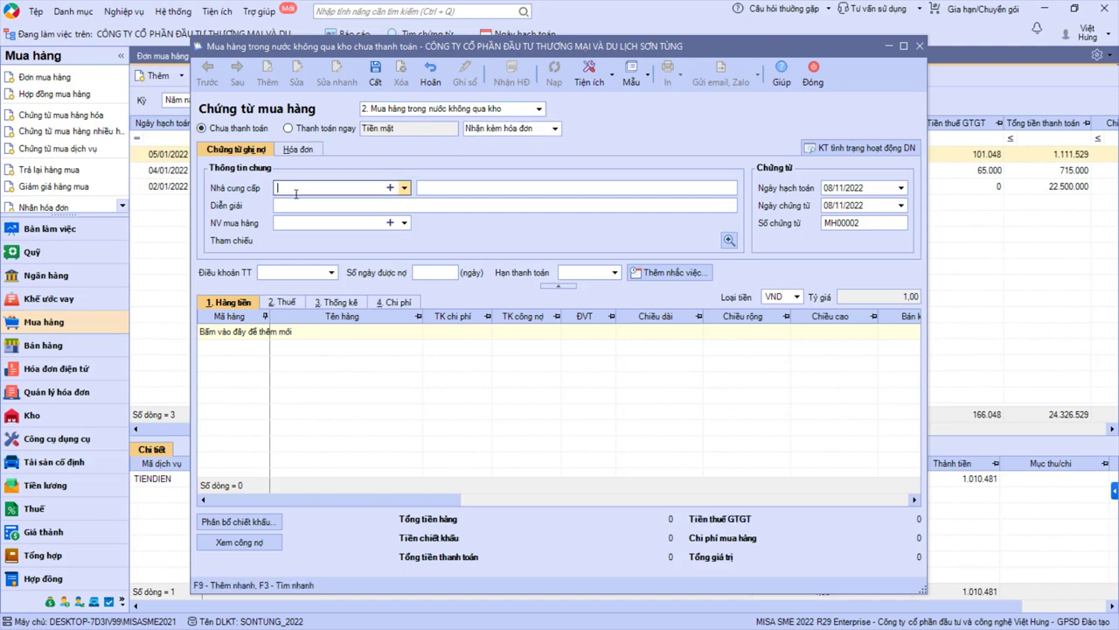
{"action": "key", "text": "alt+Tab"}
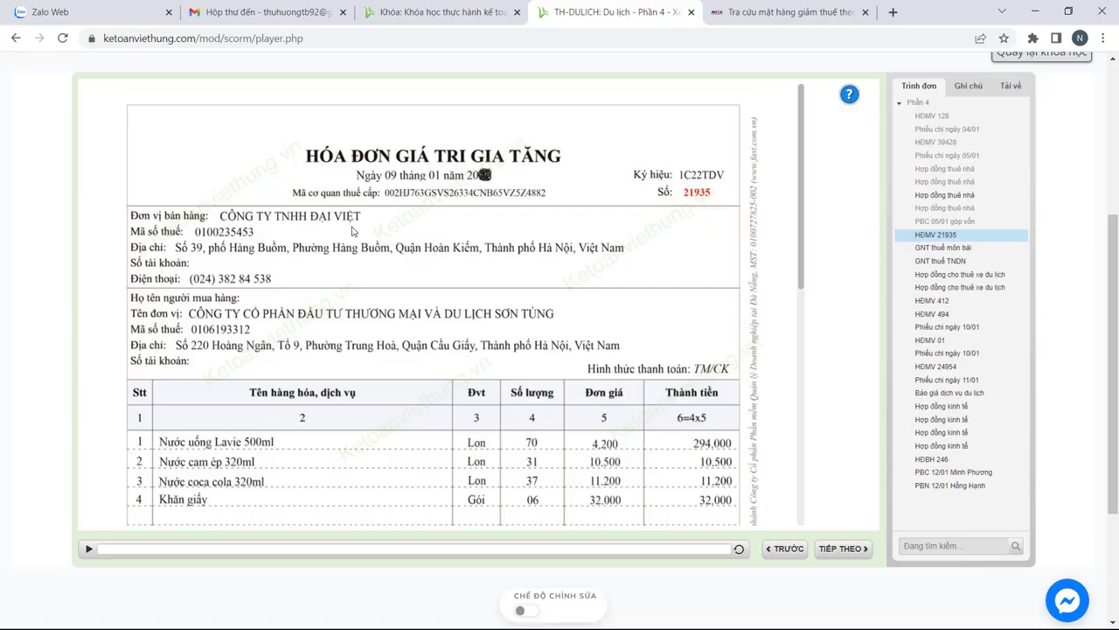
{"action": "key", "text": "alt+Tab"}
{"action": "type", "text": "đai"}
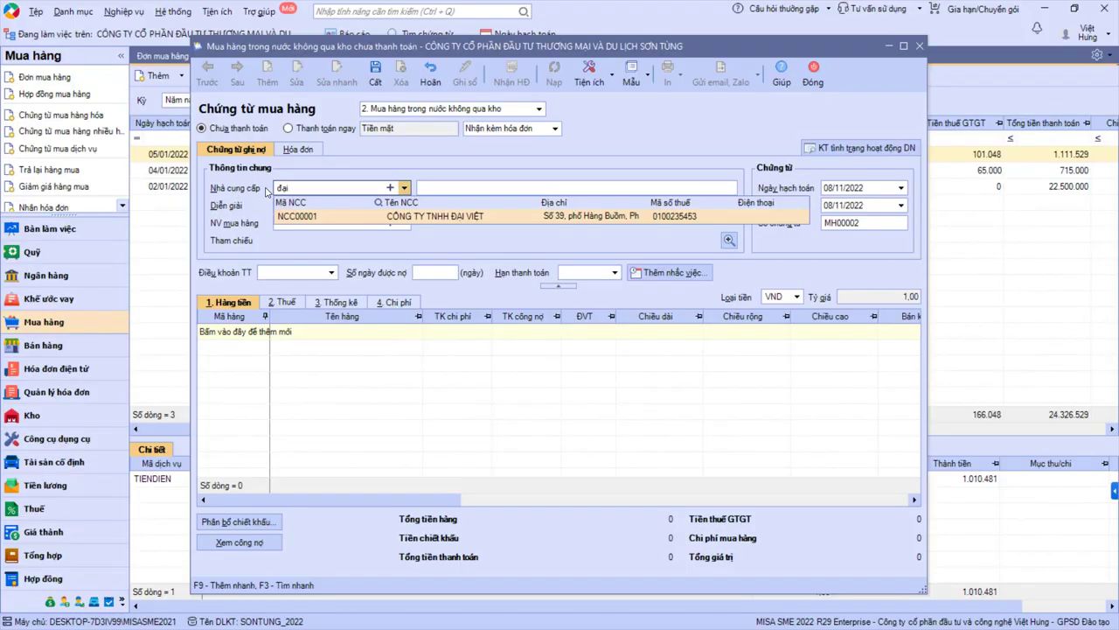
{"action": "left_click", "coordinate": [344, 217]}
Step: Replace the voucher's description with "Mua nước uống cho tour HĐ 246"
{"action": "left_click", "coordinate": [354, 206]}
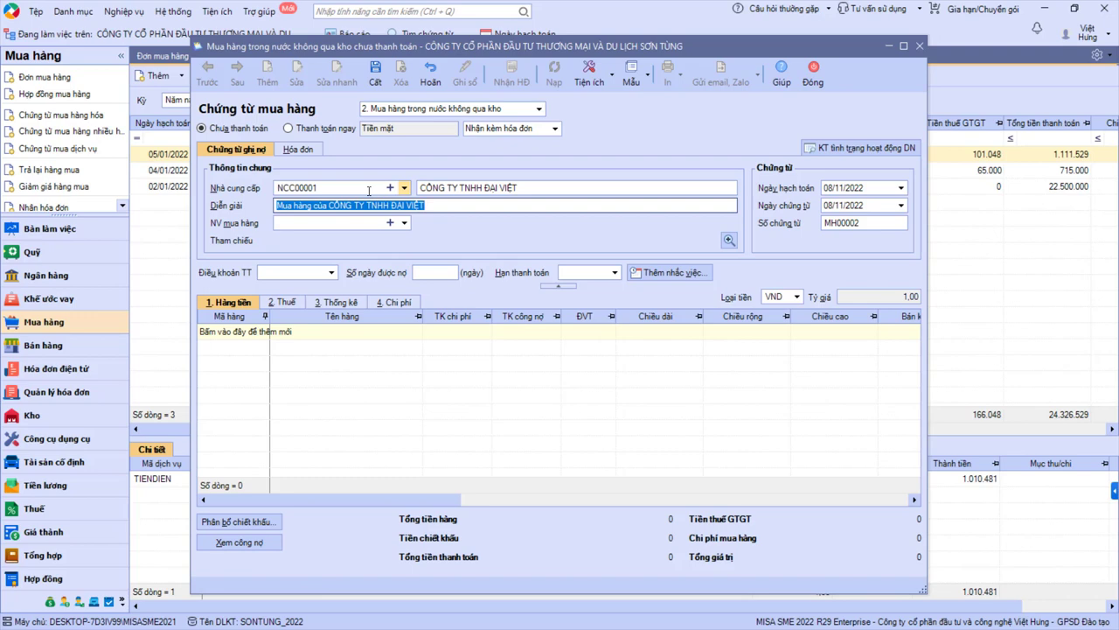
{"action": "type", "text": "Mua nước"}
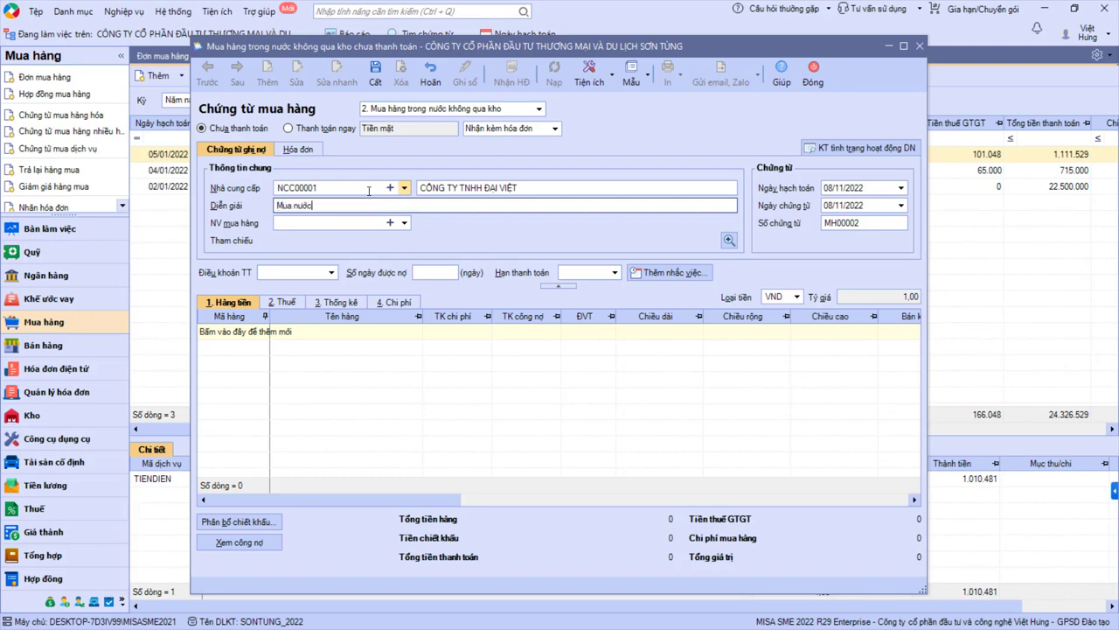
{"action": "type", "text": " uống cho tour HĐ 246"}
{"action": "key", "text": "Tab"}
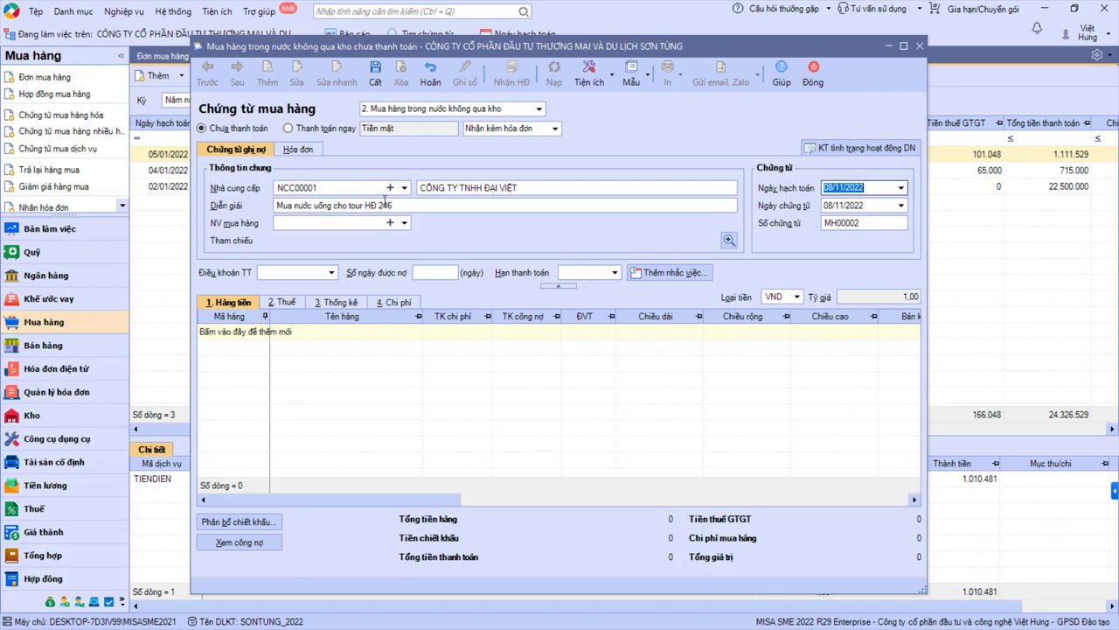
Step: Check the date on the source invoice and set the voucher's posting date to 09/01/2022
{"action": "key", "text": "alt+Tab"}
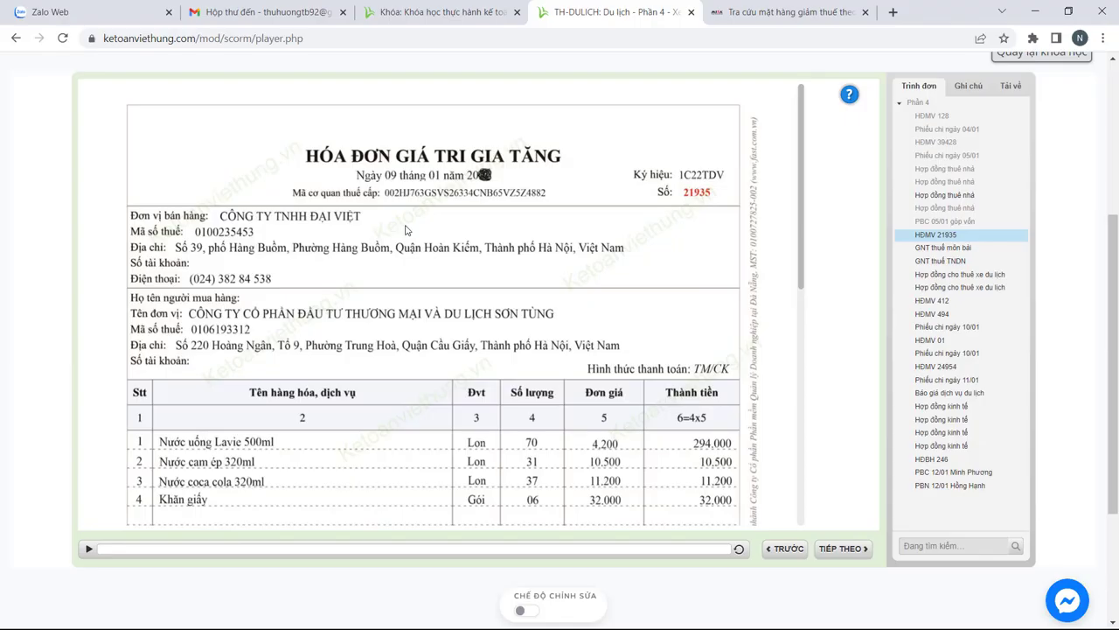
{"action": "key", "text": "alt+Tab"}
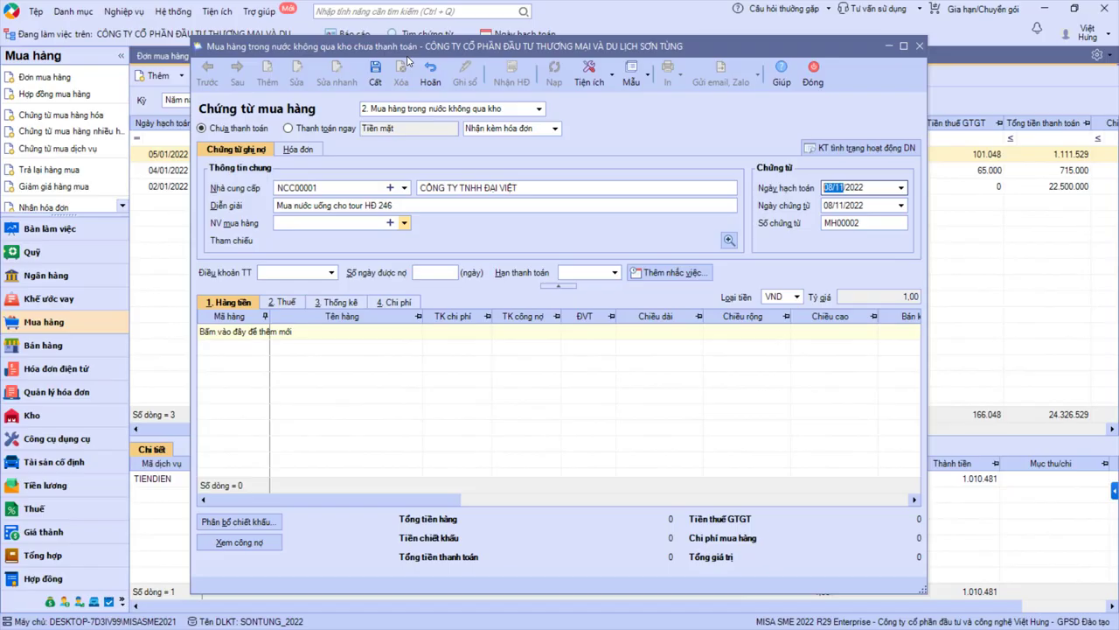
{"action": "type", "text": "0901"}
{"action": "key", "text": "Tab"}
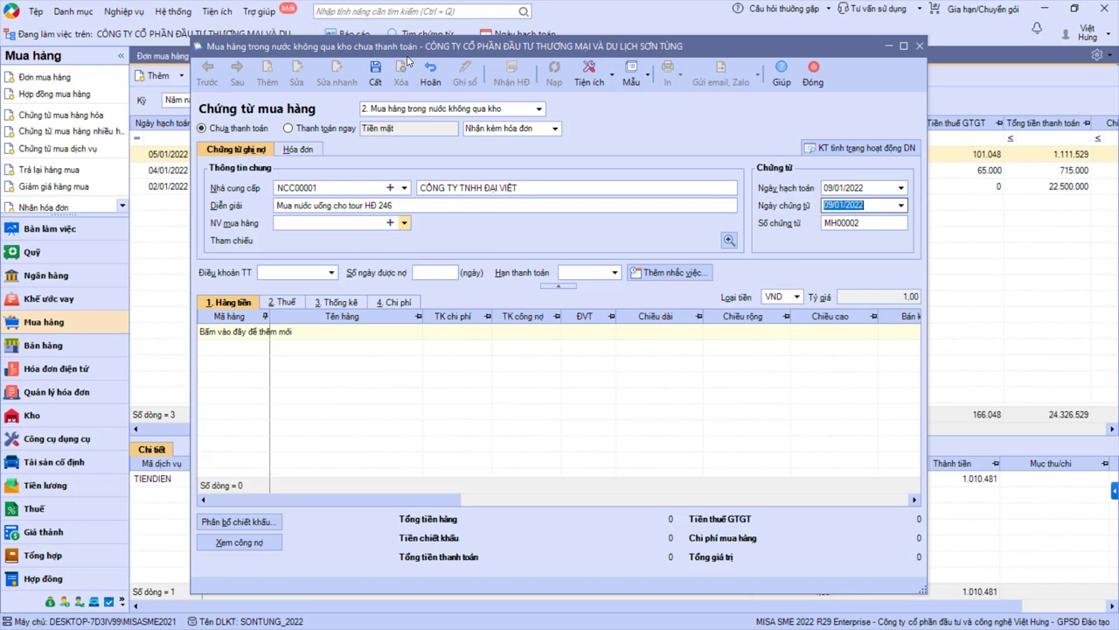
Step: Add the first goods line, consult the source invoice for its item, and search the item codes for "nước"
{"action": "left_click", "coordinate": [236, 332]}
{"action": "key", "text": "alt+Tab"}
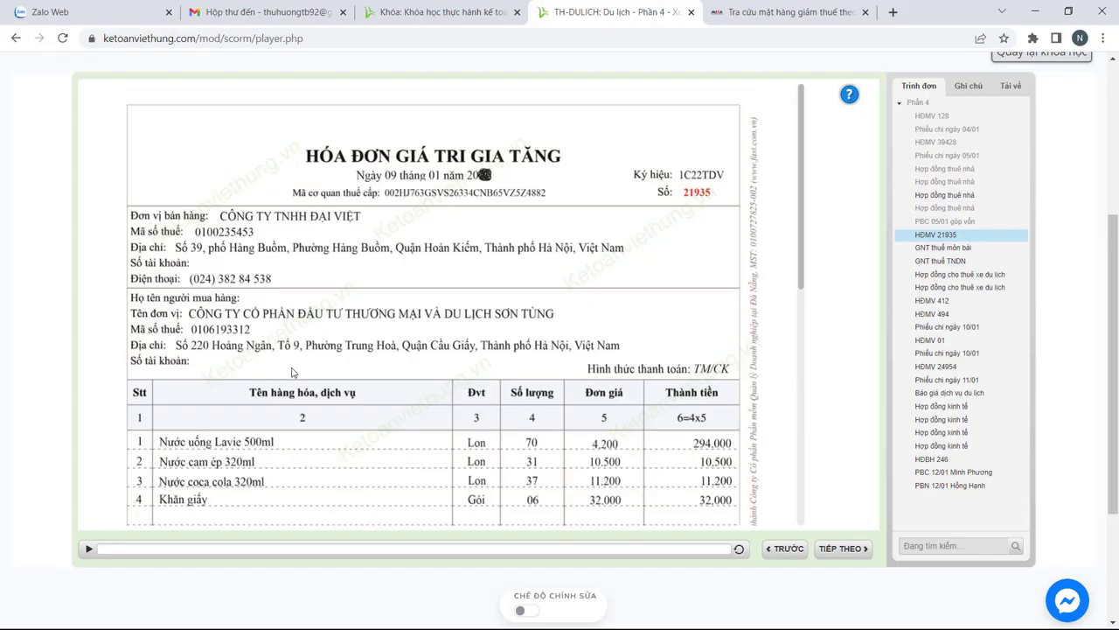
{"action": "key", "text": "alt+Tab"}
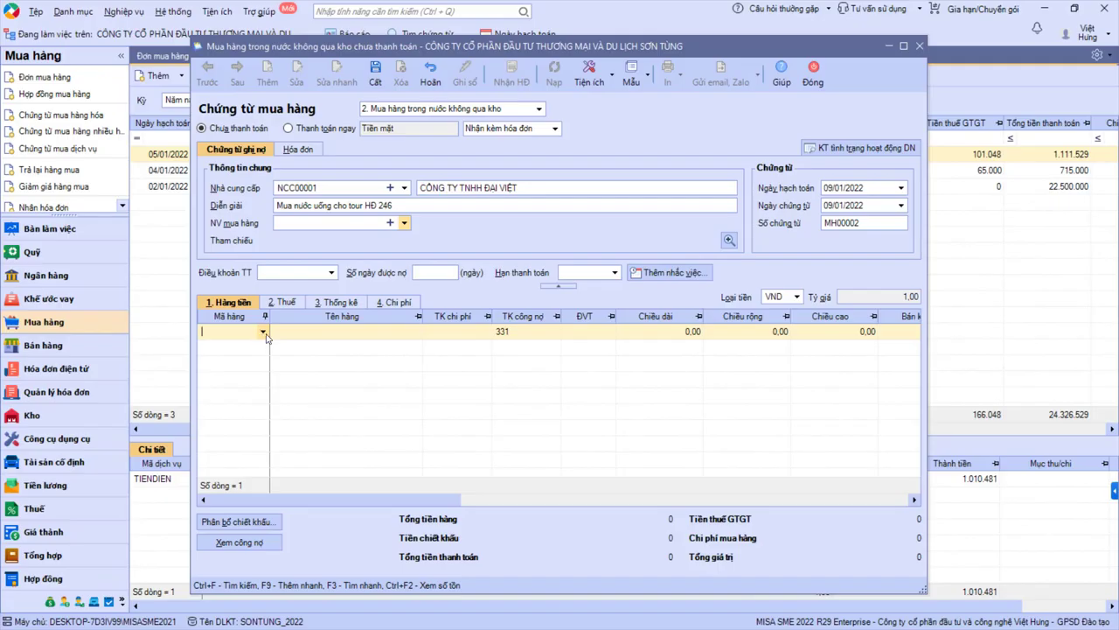
{"action": "type", "text": "nước"}
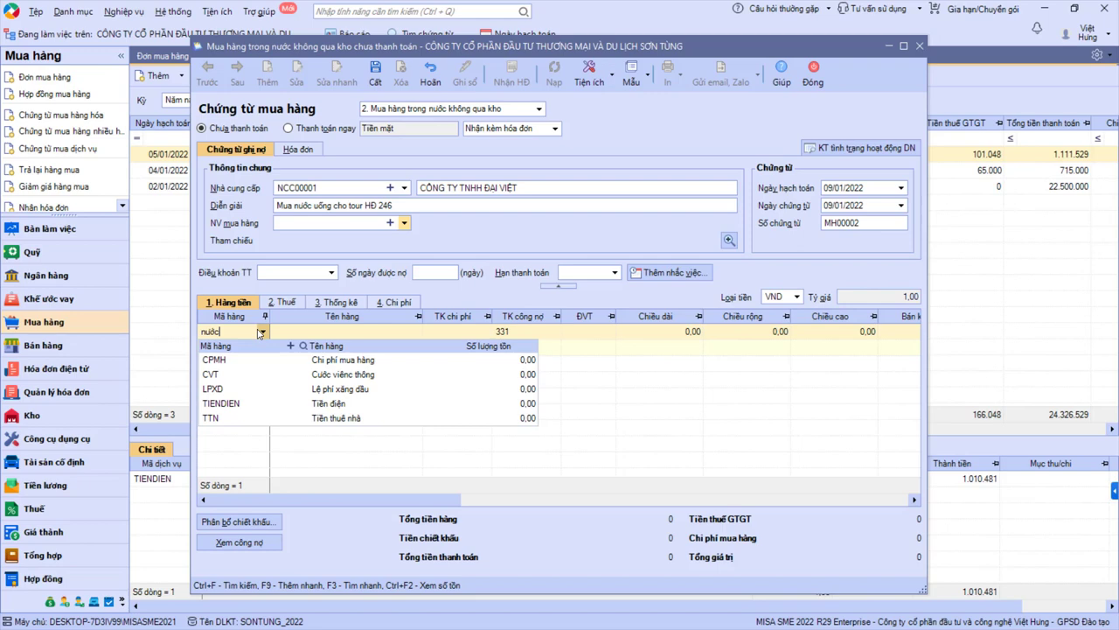
{"action": "left_click", "coordinate": [260, 333]}
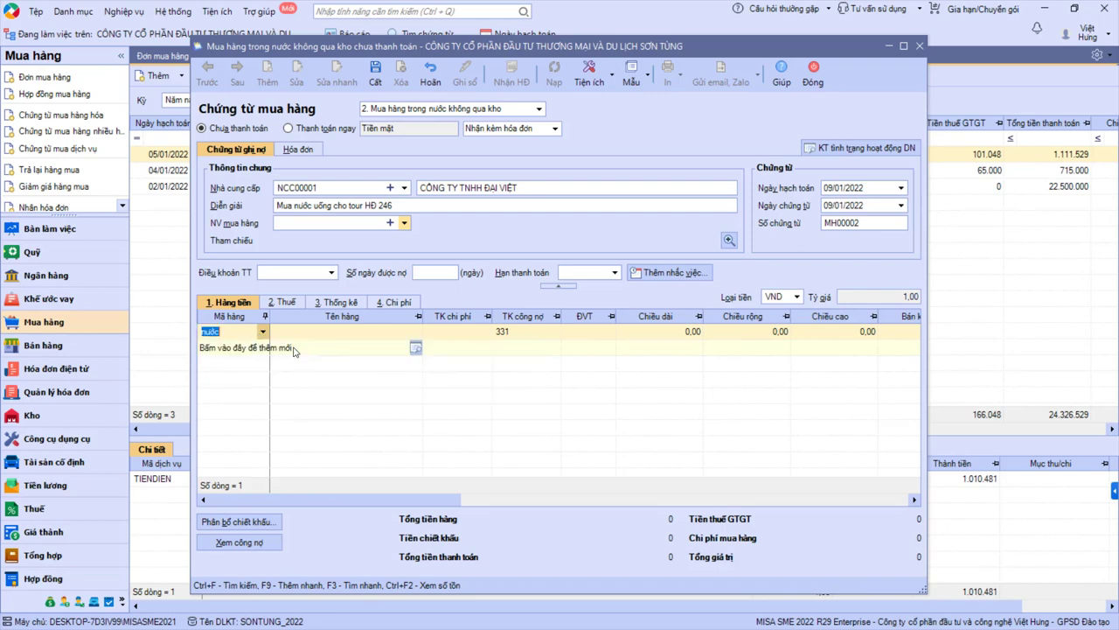
Step: Create a new goods item with the code NUOCUONG and the name "Nước uống lavie"
{"action": "left_click", "coordinate": [294, 351]}
{"action": "type", "text": "NU"}
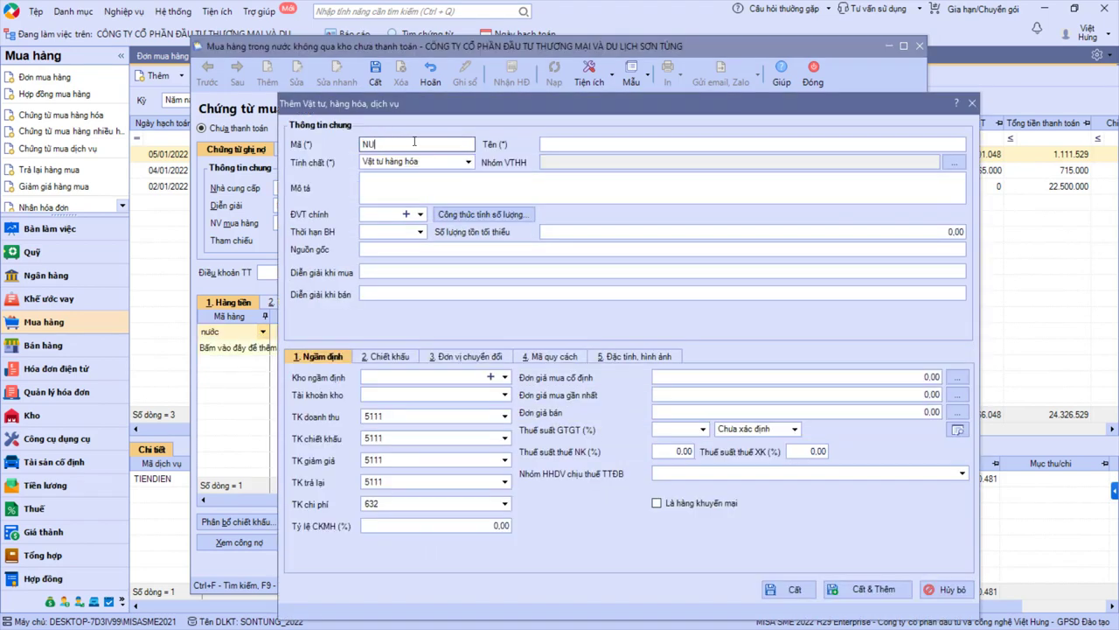
{"action": "type", "text": "ON"}
{"action": "type", "text": "CUONG"}
{"action": "key", "text": "Tab"}
{"action": "type", "text": "Nuớc "}
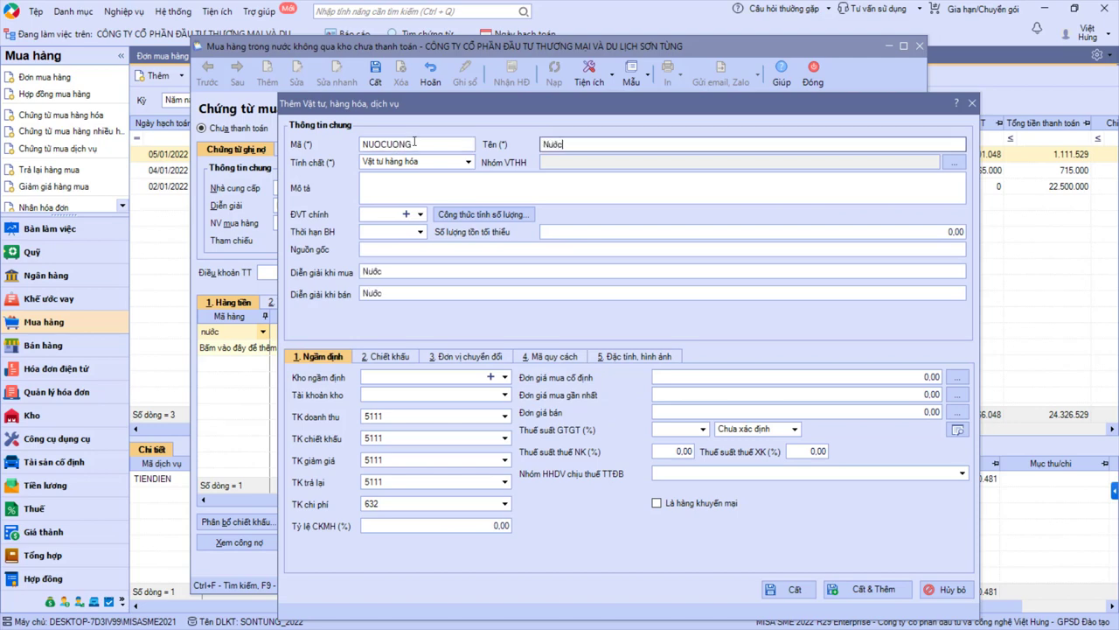
{"action": "type", "text": "uống lavie"}
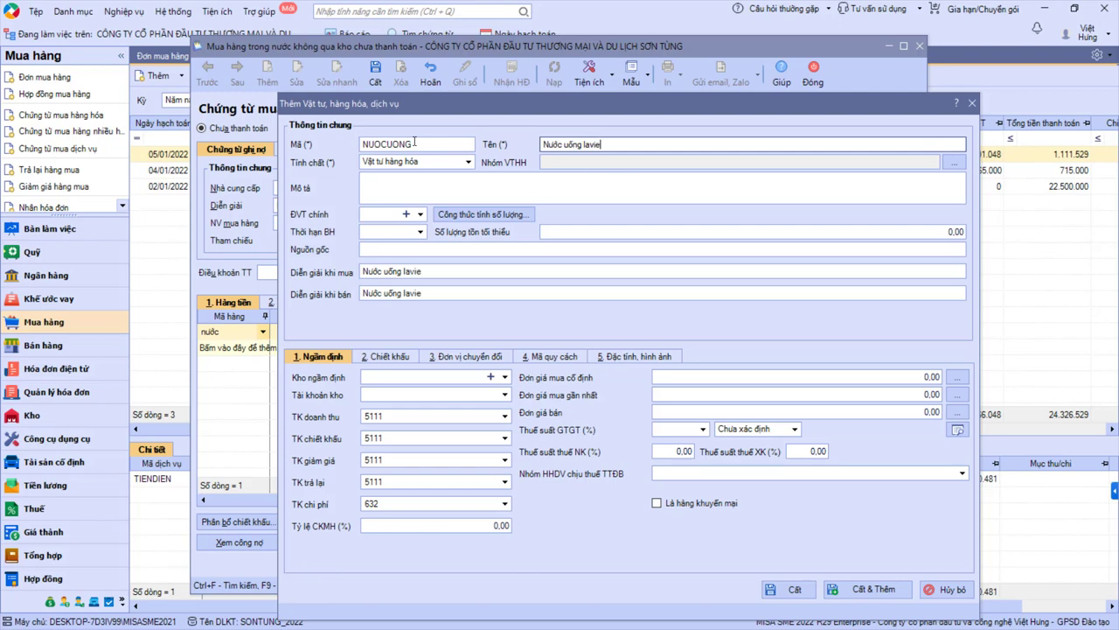
Step: Keep the new item's nature as "Vật tư hàng hóa" and set its main unit to Chai
{"action": "left_click", "coordinate": [469, 161]}
{"action": "left_click", "coordinate": [443, 175]}
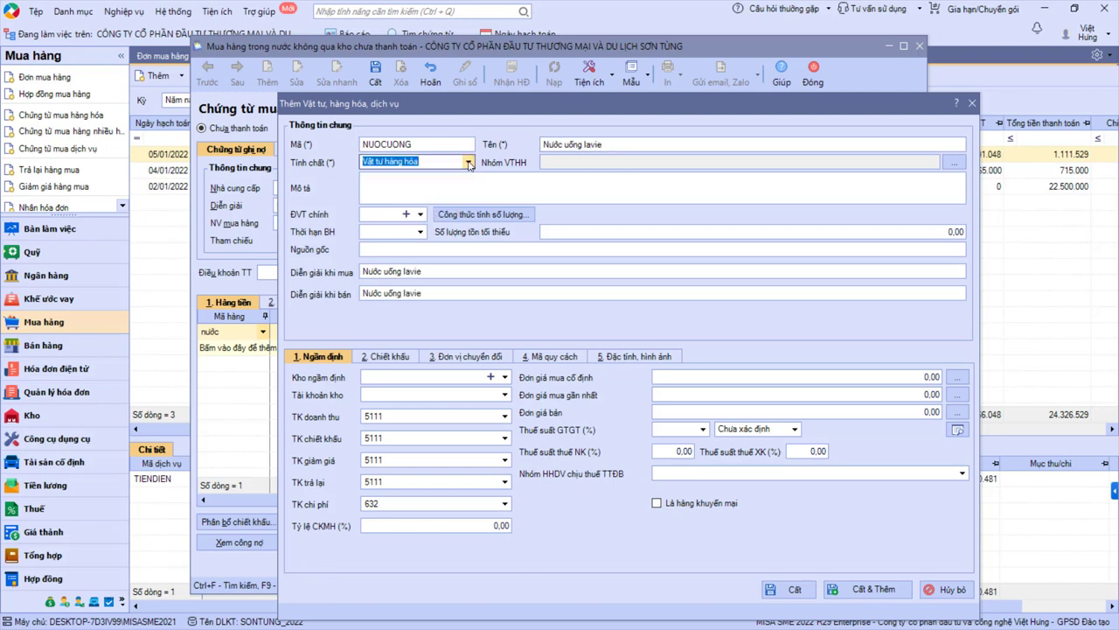
{"action": "left_click", "coordinate": [421, 215]}
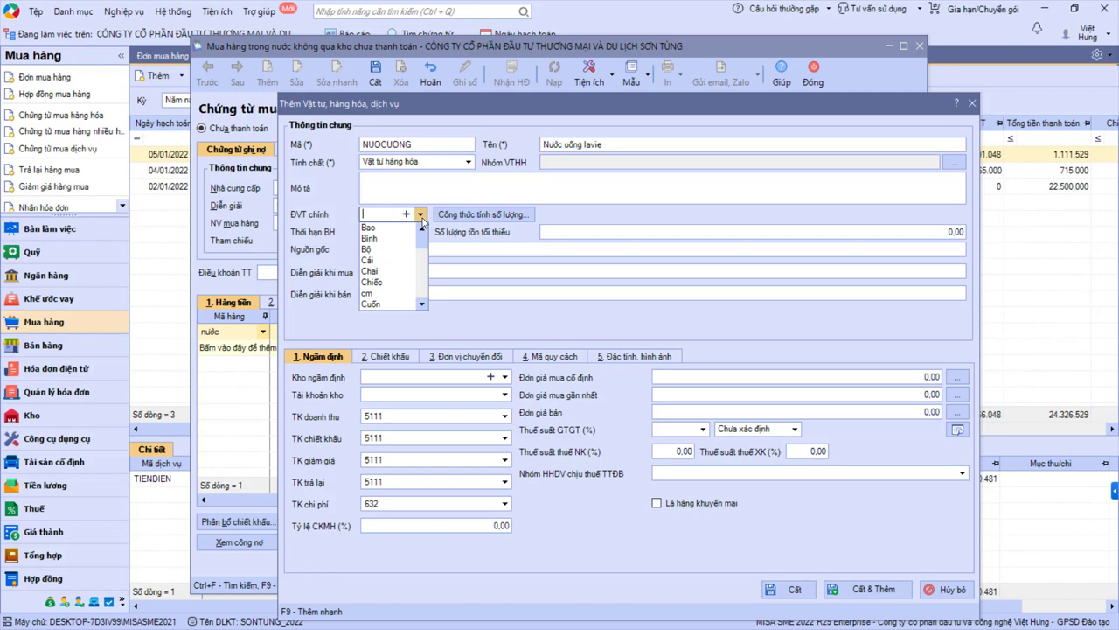
{"action": "left_click", "coordinate": [389, 271]}
Step: Create a new default warehouse for the item with the code KHODV and the name "Chi phí dịch vụ tour"
{"action": "left_click", "coordinate": [505, 377]}
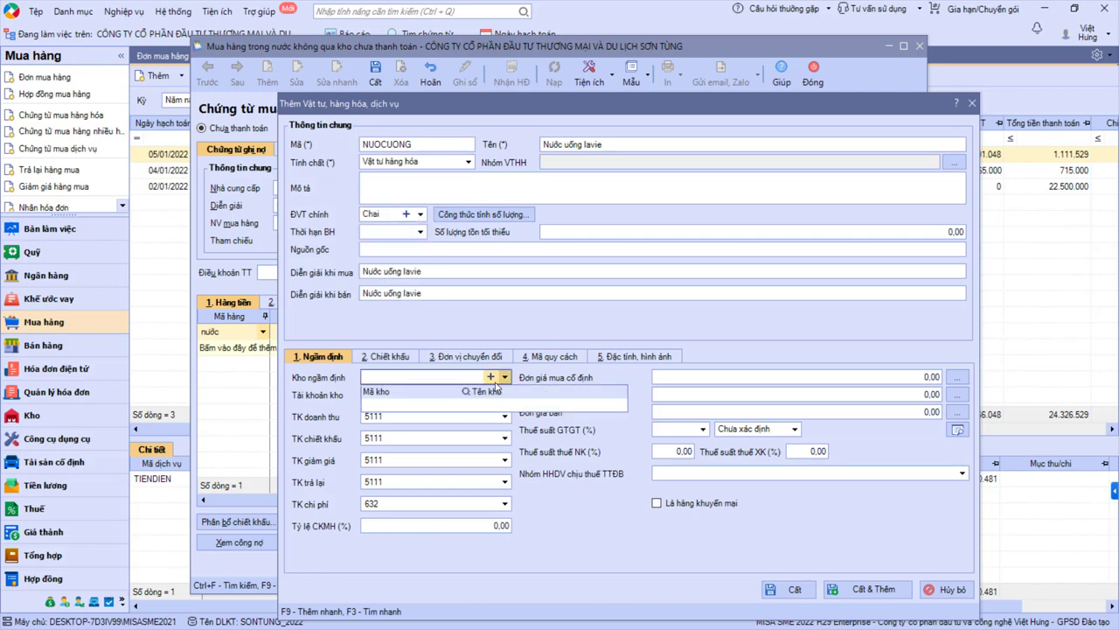
{"action": "left_click", "coordinate": [491, 380]}
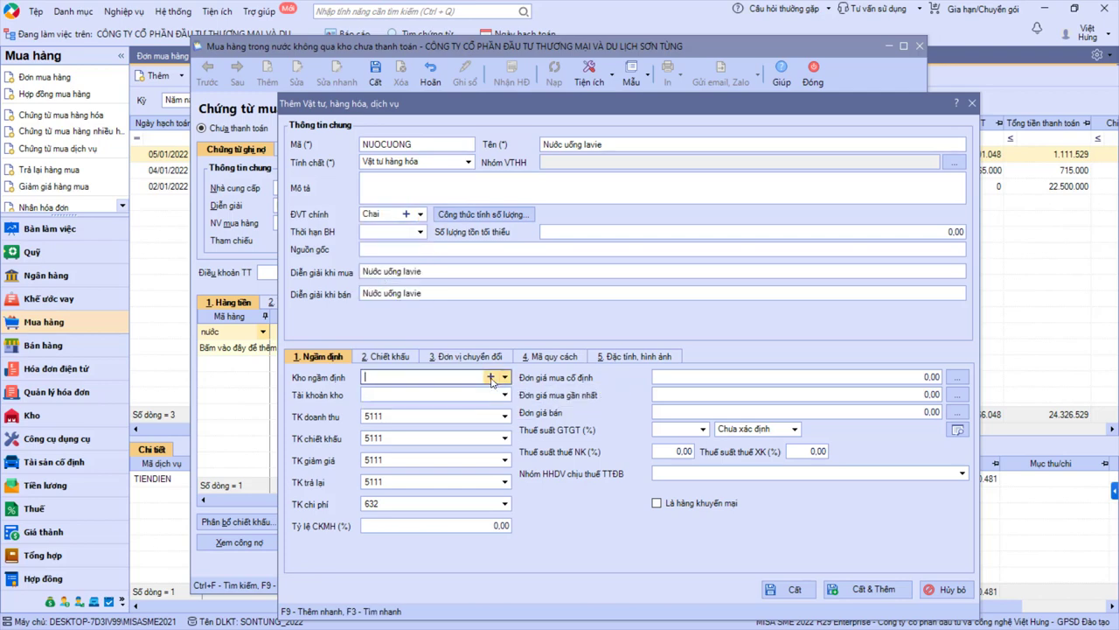
{"action": "left_click", "coordinate": [492, 381]}
{"action": "type", "text": "152"}
{"action": "key", "text": "Tab"}
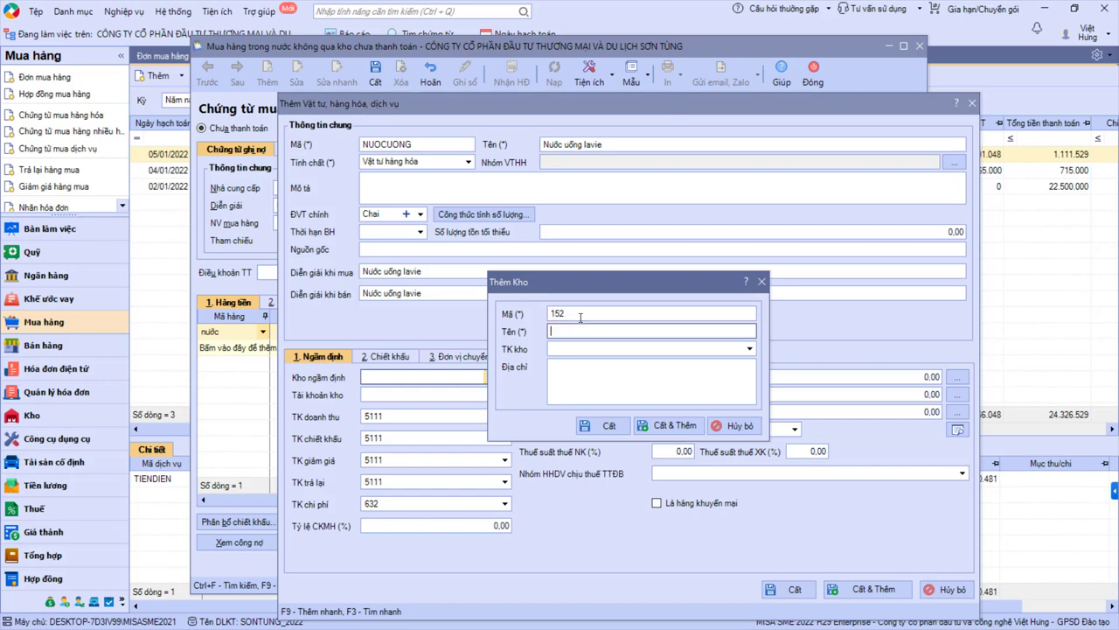
{"action": "type", "text": "Kho NVL"}
{"action": "double_click", "coordinate": [585, 313]}
{"action": "type", "text": "K"}
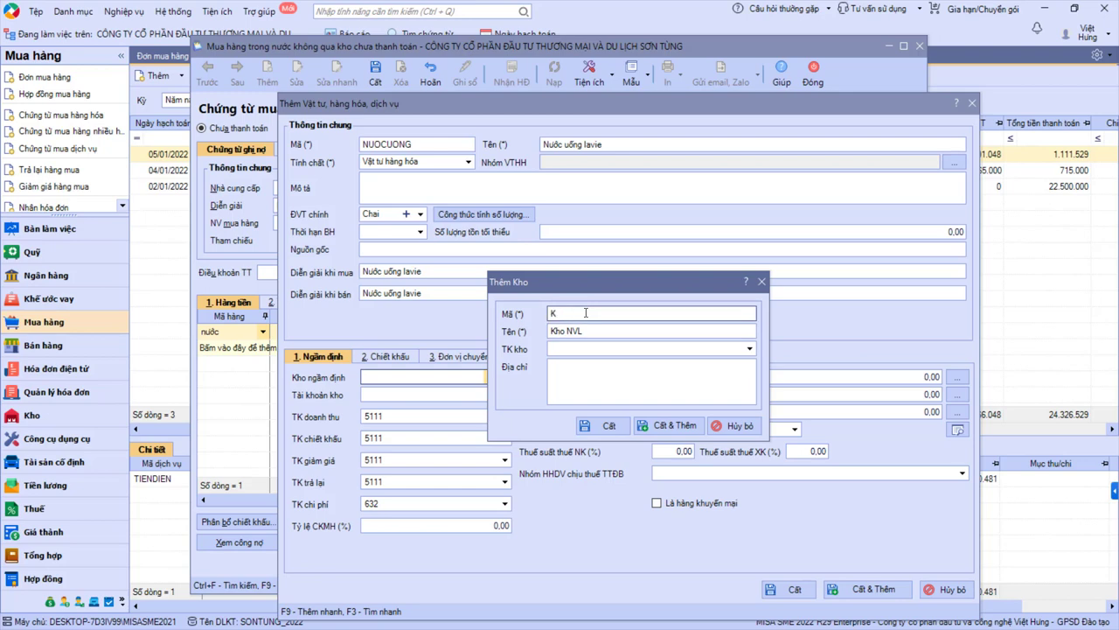
{"action": "type", "text": "HODV"}
{"action": "key", "text": "Tab"}
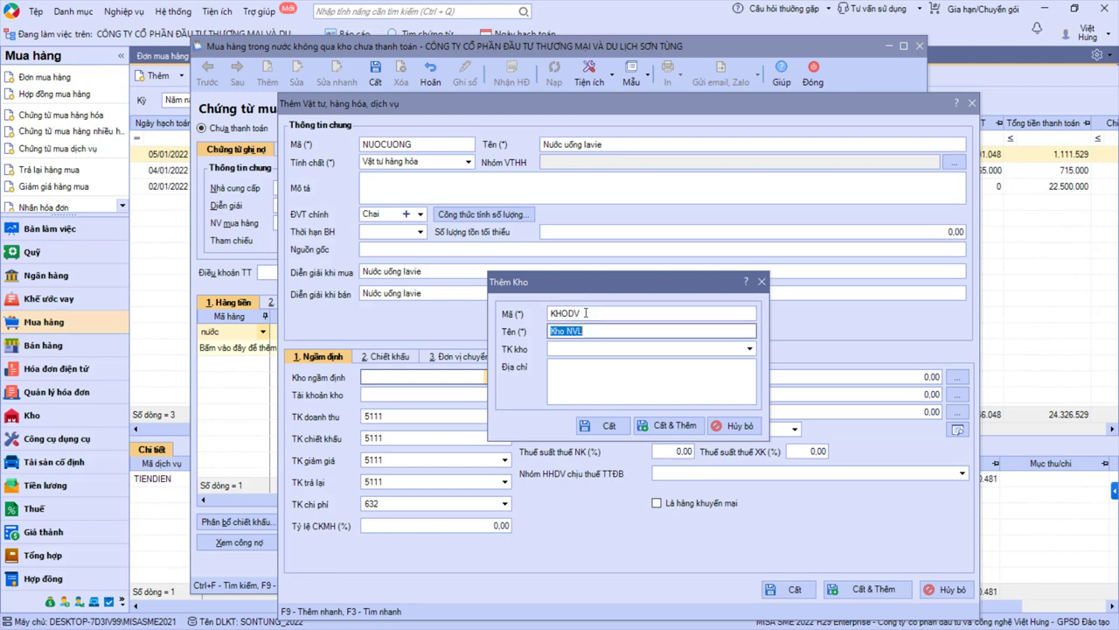
{"action": "type", "text": "Chi phí dịch vụ tou"}
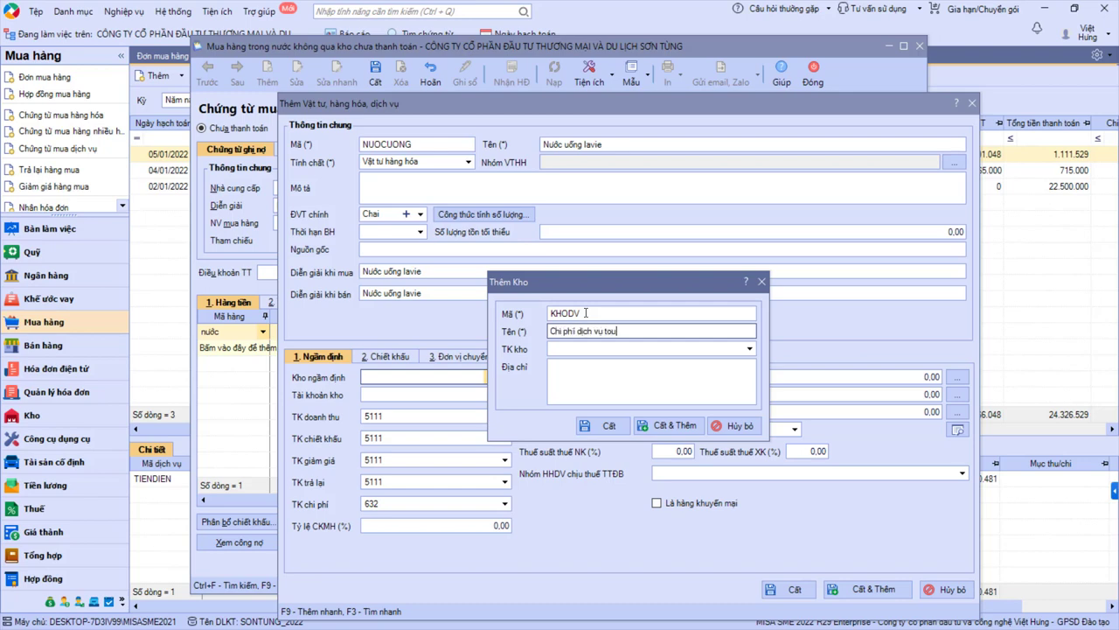
{"action": "type", "text": "r"}
{"action": "left_click", "coordinate": [601, 426]}
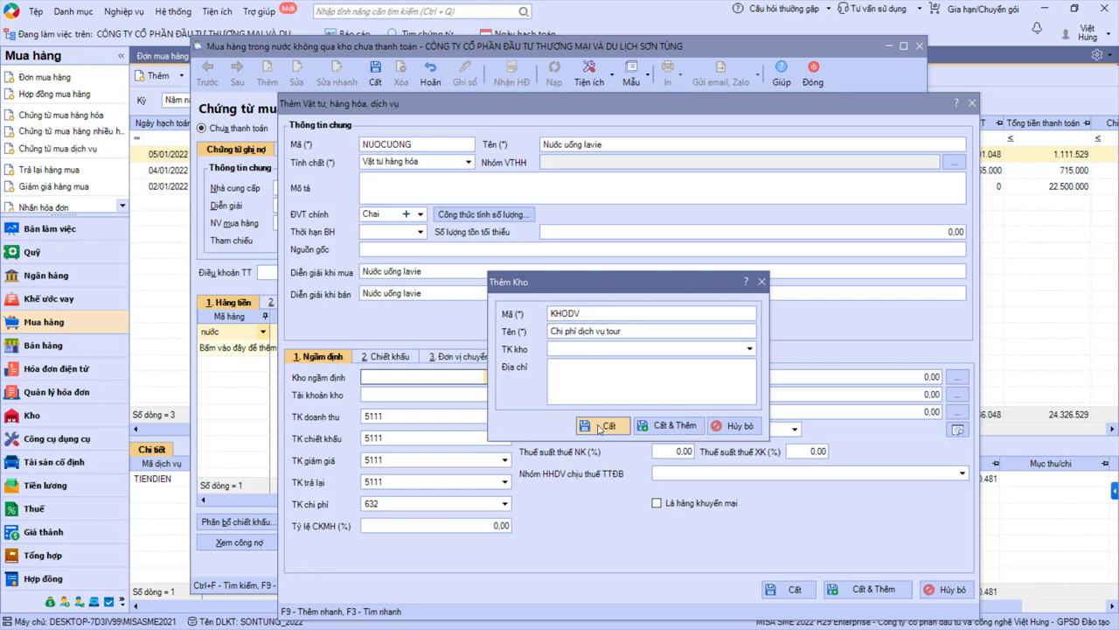
Step: Set the item's expense account to 154, clear its revenue, discount, price-reduction and returns accounts, and save the item
{"action": "left_click", "coordinate": [400, 503]}
{"action": "type", "text": "154"}
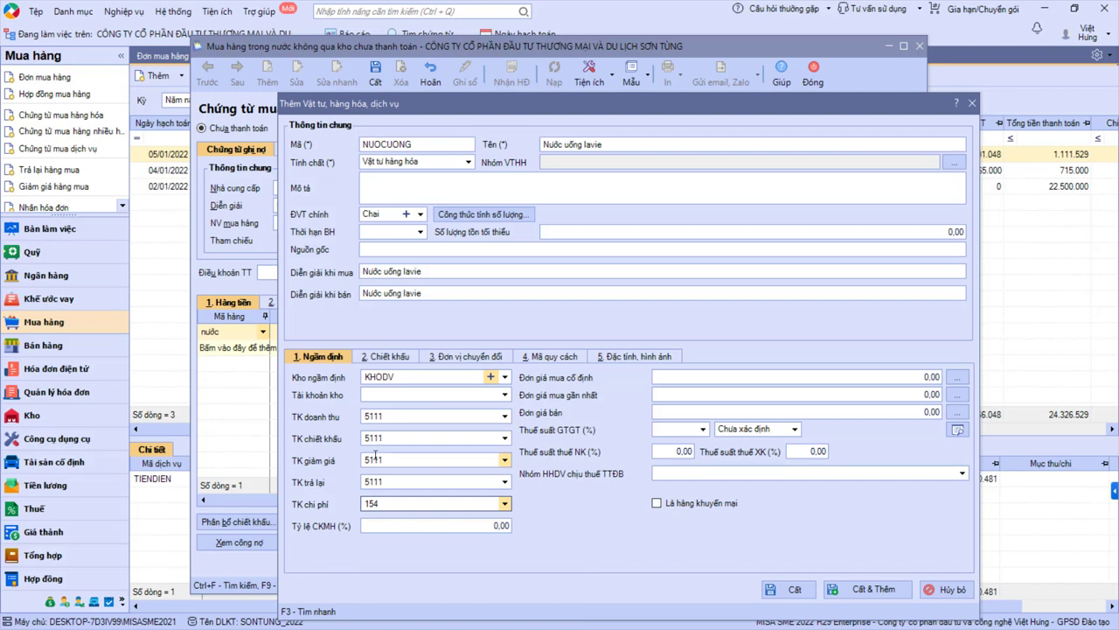
{"action": "left_click", "coordinate": [395, 414]}
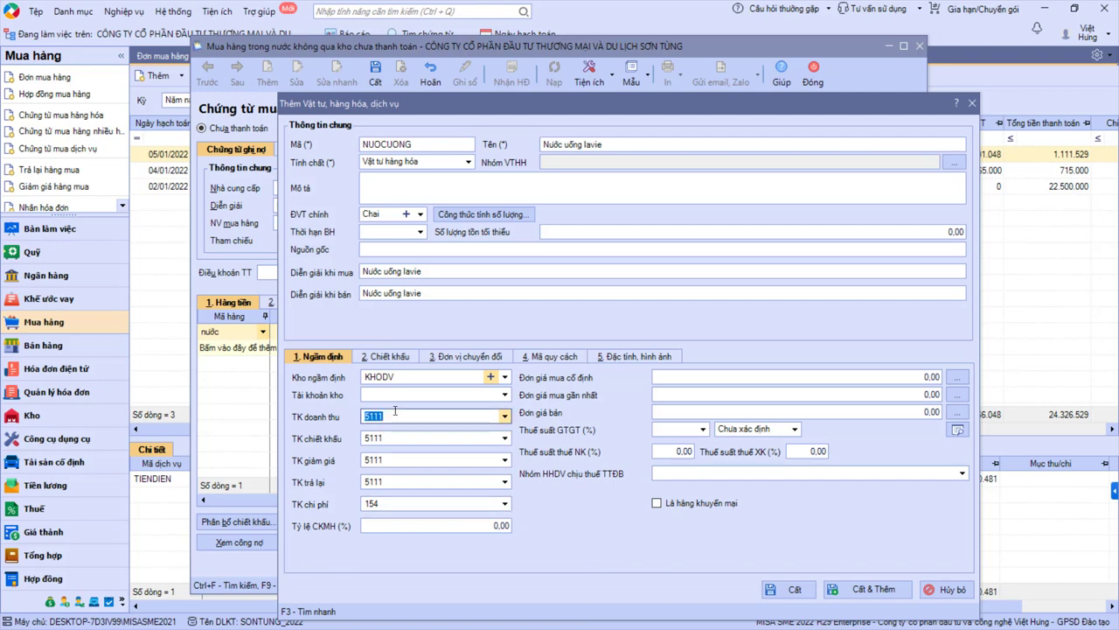
{"action": "key", "text": "Delete"}
{"action": "left_click", "coordinate": [401, 438]}
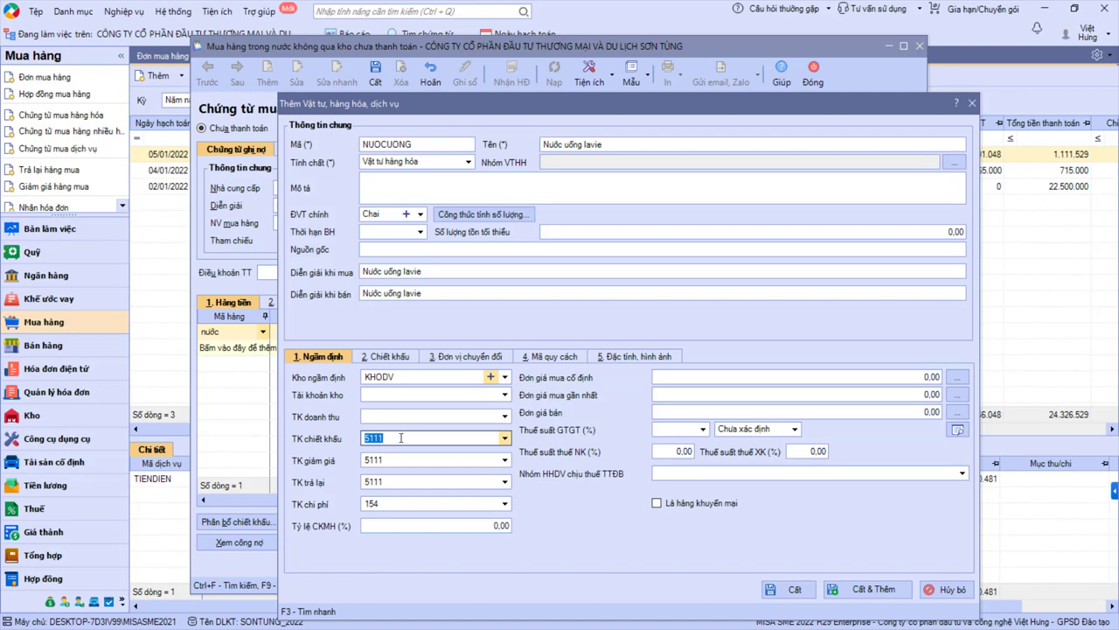
{"action": "key", "text": "Delete"}
{"action": "key", "text": "Tab"}
{"action": "key", "text": "Delete"}
{"action": "key", "text": "Tab"}
{"action": "key", "text": "Delete"}
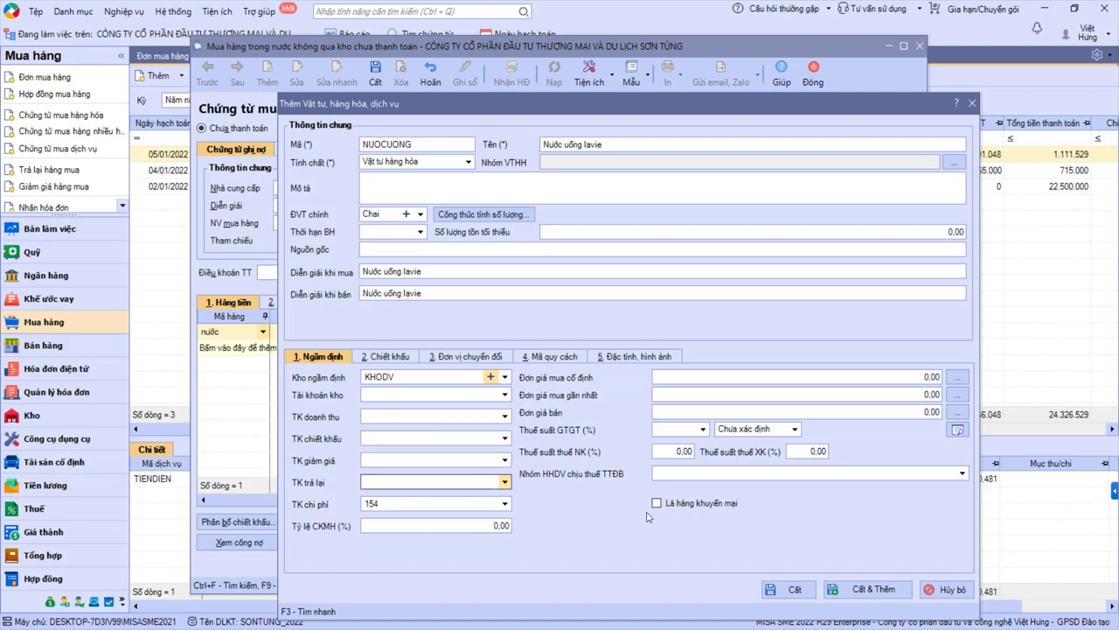
{"action": "left_click", "coordinate": [775, 589]}
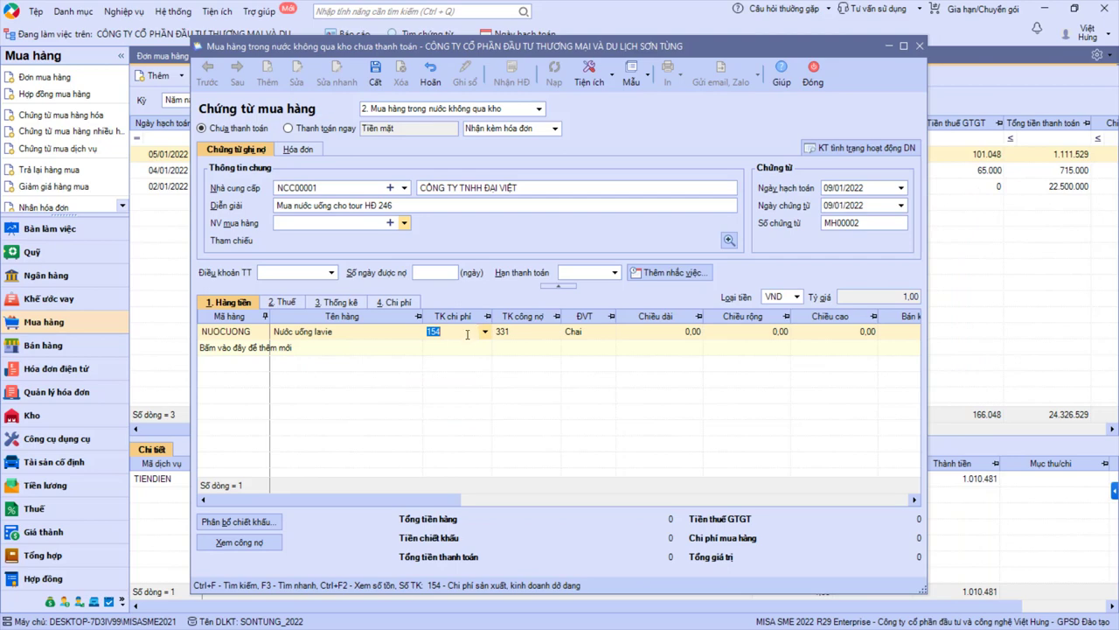
Step: Check the expense account and the tax details of the NUOCUONG line
{"action": "left_click", "coordinate": [468, 334]}
{"action": "left_click", "coordinate": [289, 306]}
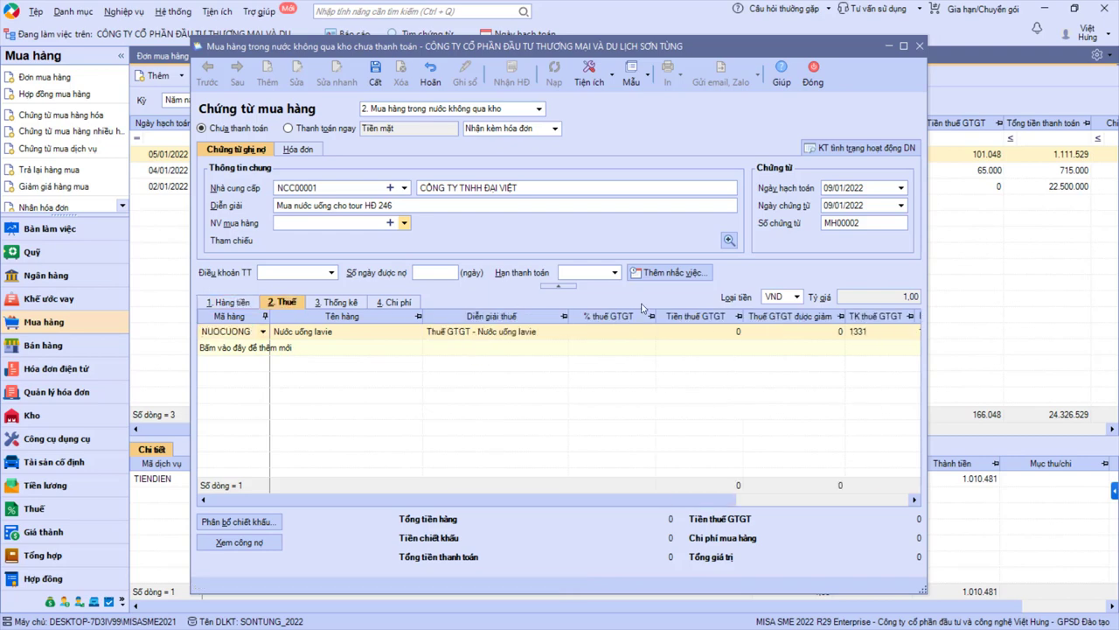
{"action": "left_click", "coordinate": [229, 302]}
Step: Consult the source invoice and set the NUOCUONG line's quantity to 70 and unit price to 4.200
{"action": "left_click", "coordinate": [520, 336]}
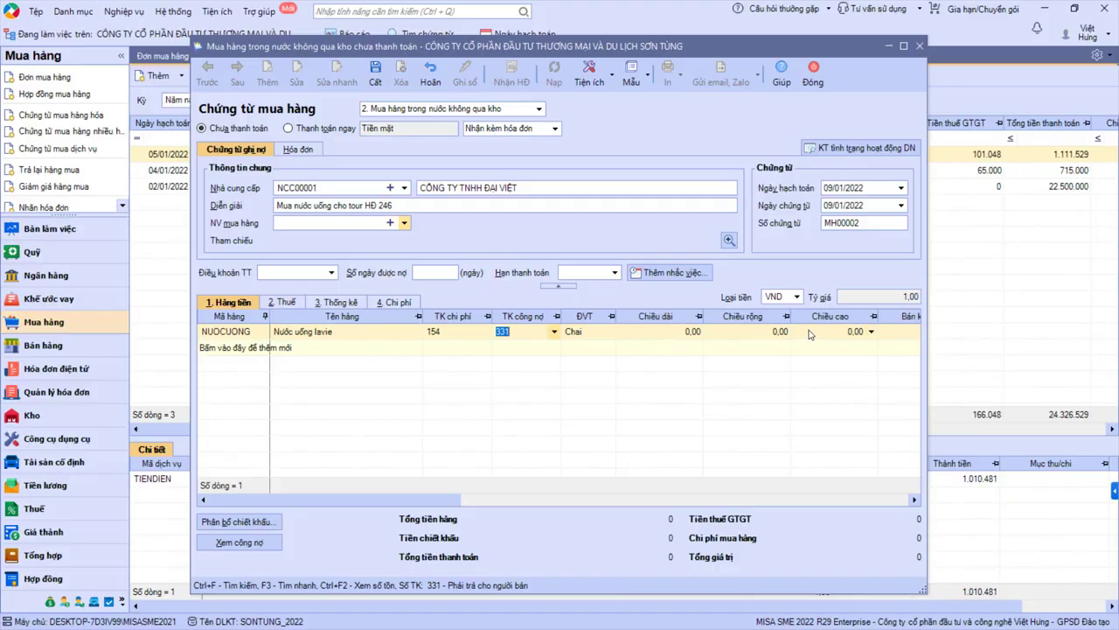
{"action": "key", "text": "alt+Tab"}
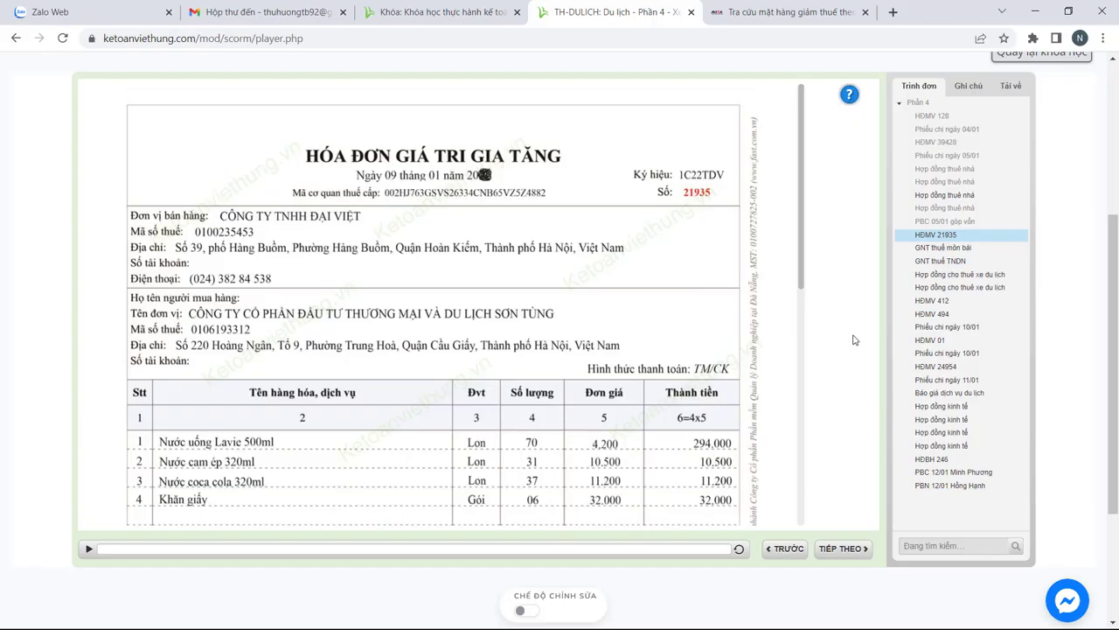
{"action": "key", "text": "alt+Tab"}
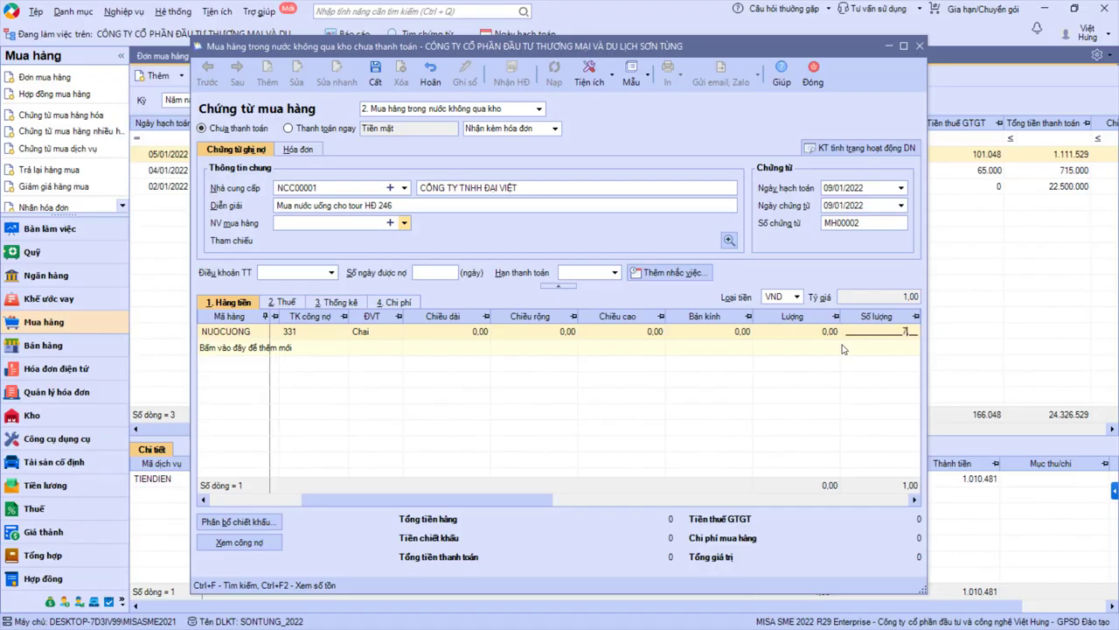
{"action": "key", "text": "Tab"}
{"action": "type", "text": "4200"}
{"action": "key", "text": "Tab"}
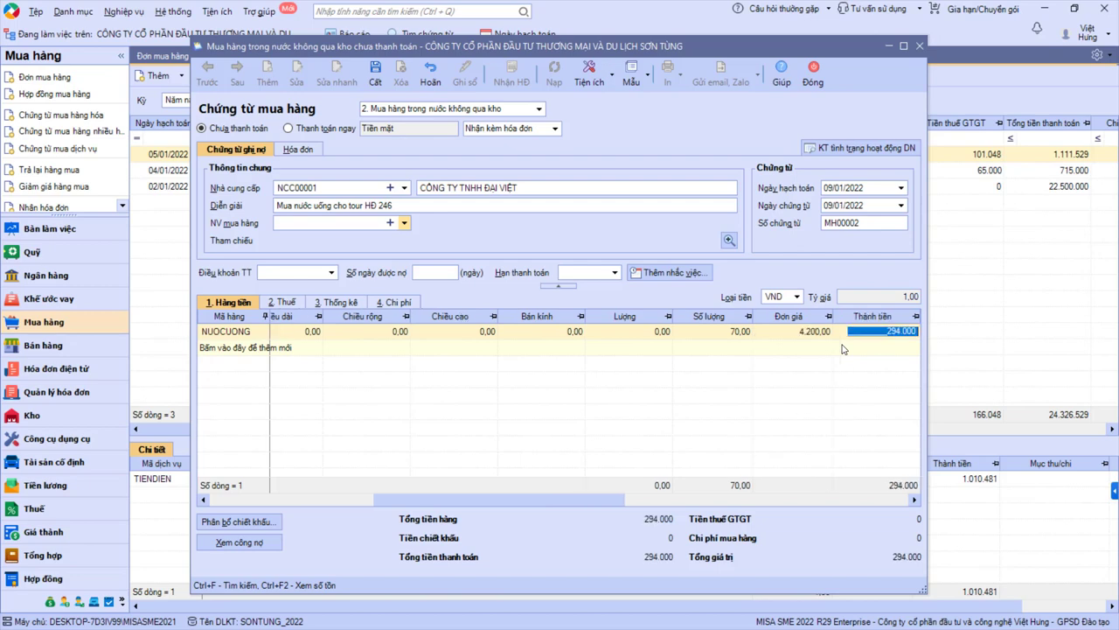
Step: Add a second goods line, consult the source invoice for its item, and search the item codes for "cam"
{"action": "left_click", "coordinate": [308, 350]}
{"action": "key", "text": "alt+Tab"}
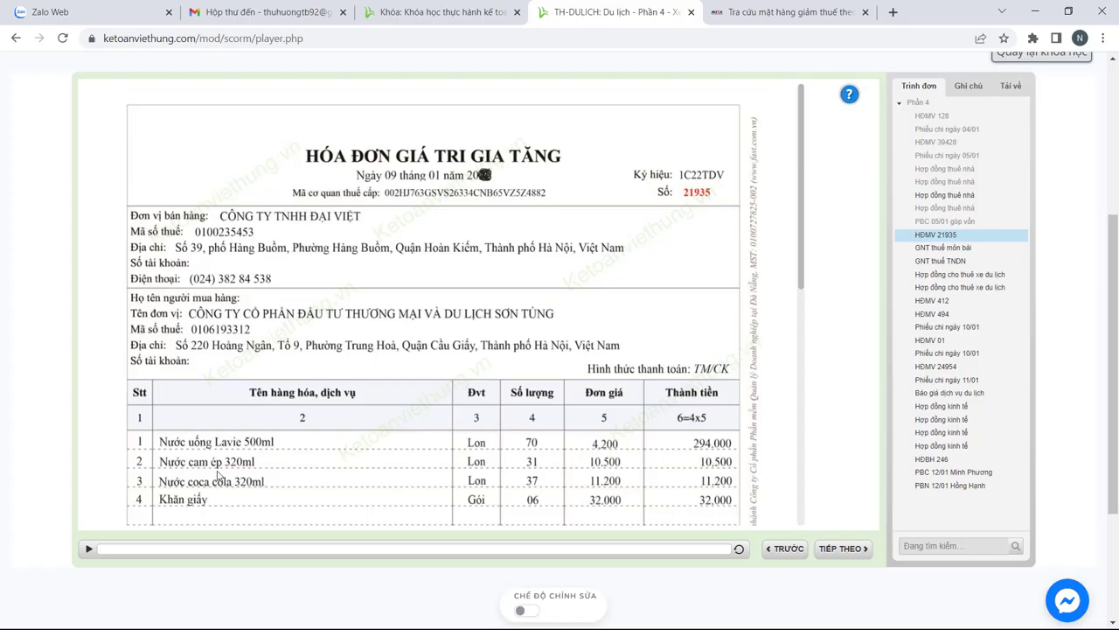
{"action": "key", "text": "alt+Tab"}
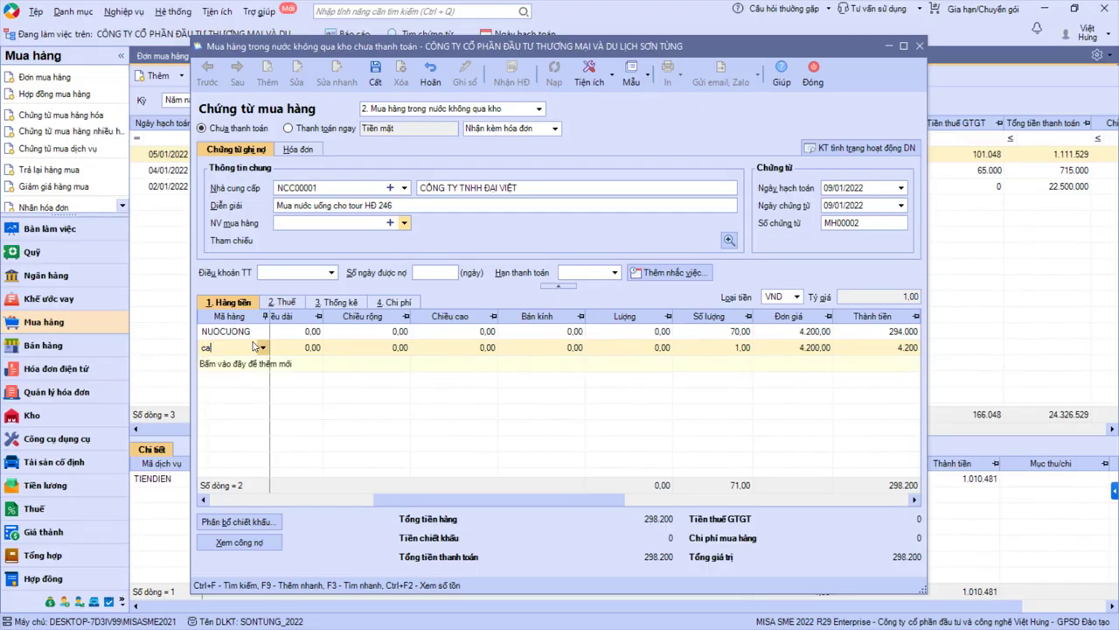
{"action": "type", "text": "cam"}
Step: Start a new goods item with the code CAMEP and the name "Nước cam ép 320ml"
{"action": "left_click", "coordinate": [291, 362]}
{"action": "type", "text": "CA"}
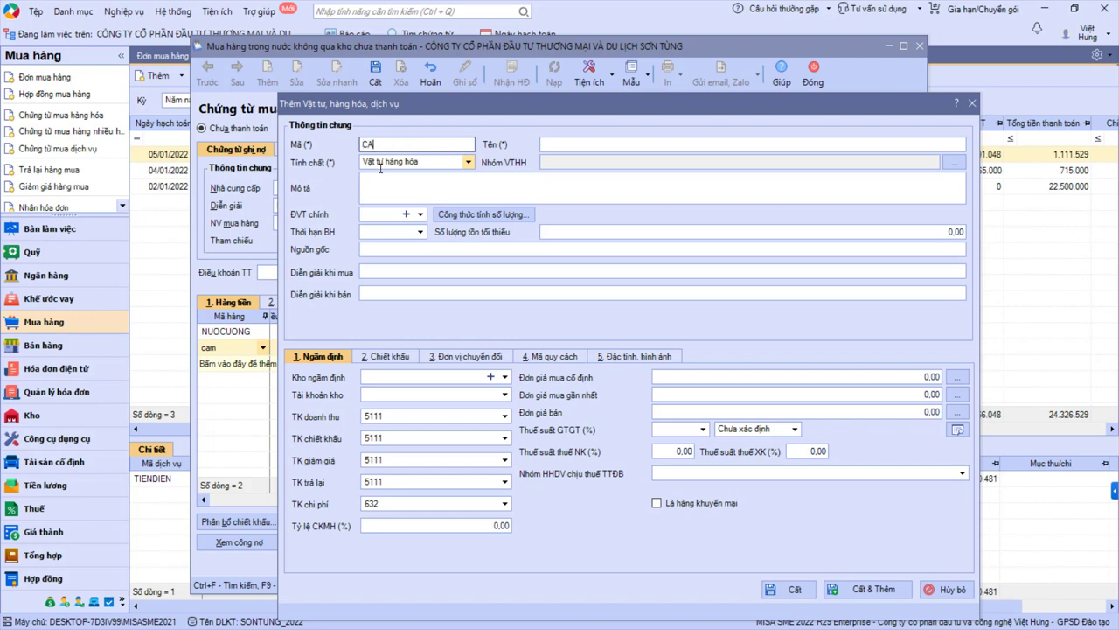
{"action": "type", "text": "MEP"}
{"action": "key", "text": "Tab"}
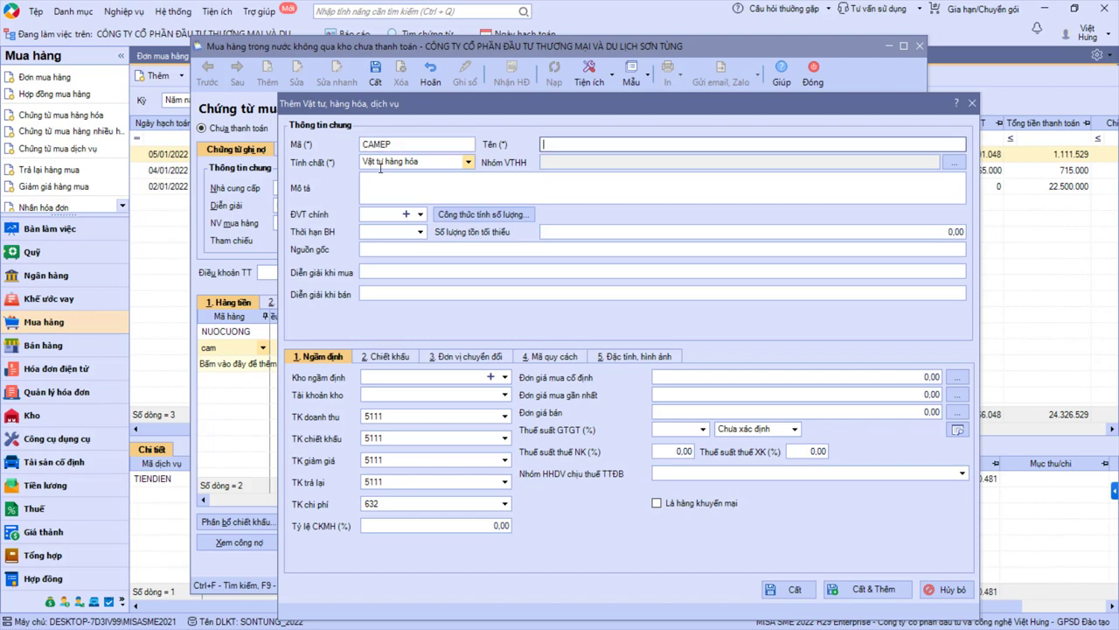
{"action": "type", "text": "Nuo"}
{"action": "type", "text": "c cam ép"}
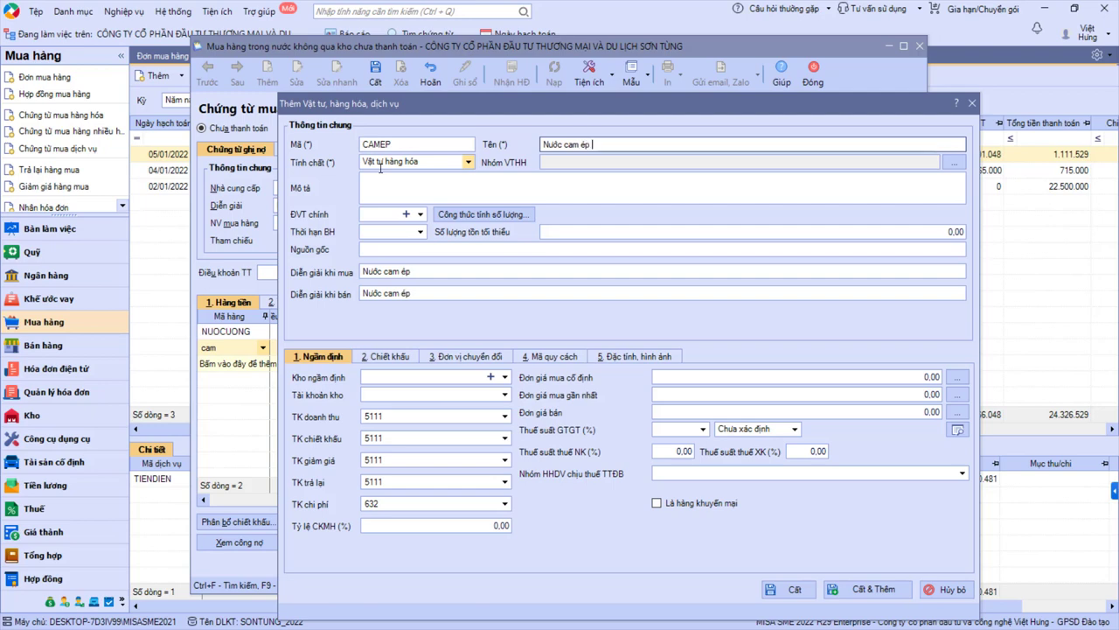
{"action": "type", "text": " 320ml"}
Step: Create the new unit of measure "Lon" and use it as the CAMEP item's main unit
{"action": "left_click", "coordinate": [420, 213]}
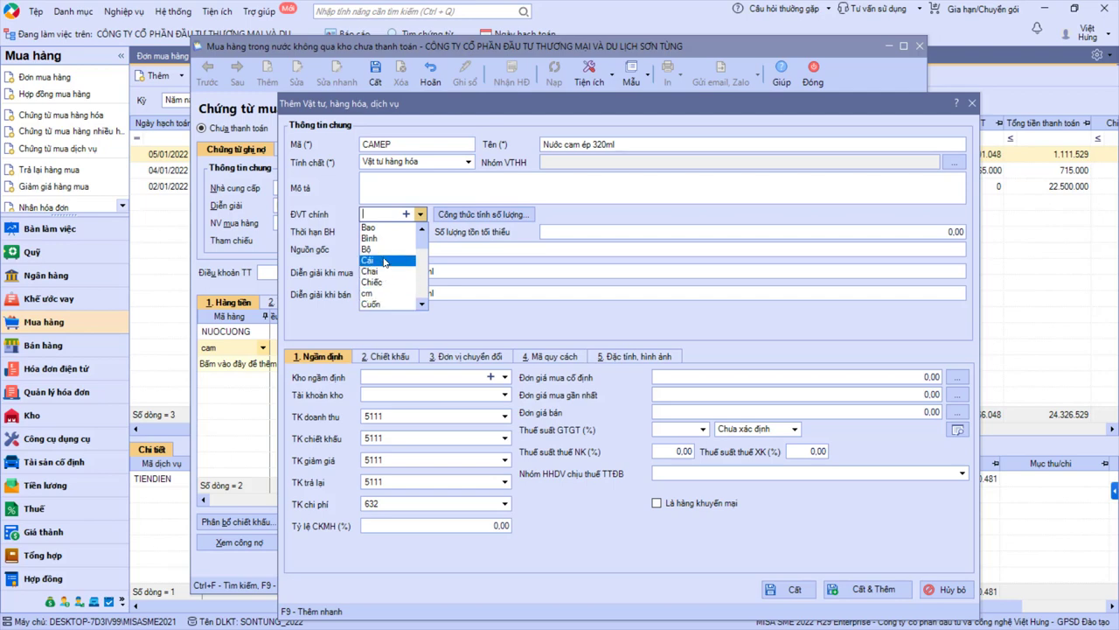
{"action": "type", "text": "lo"}
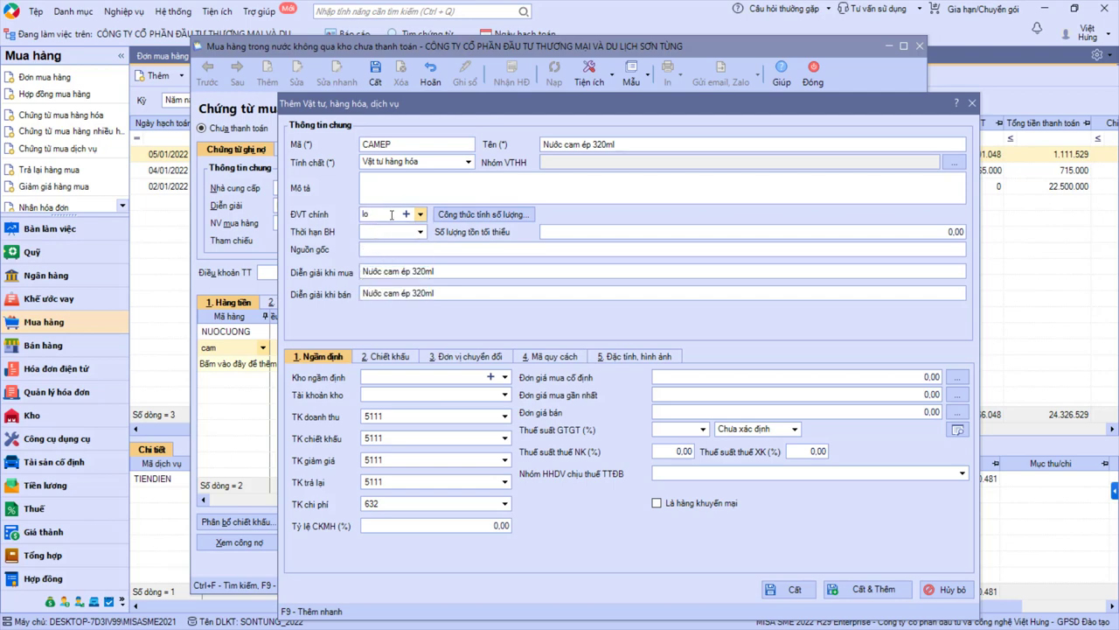
{"action": "type", "text": "n"}
{"action": "left_click", "coordinate": [406, 213]}
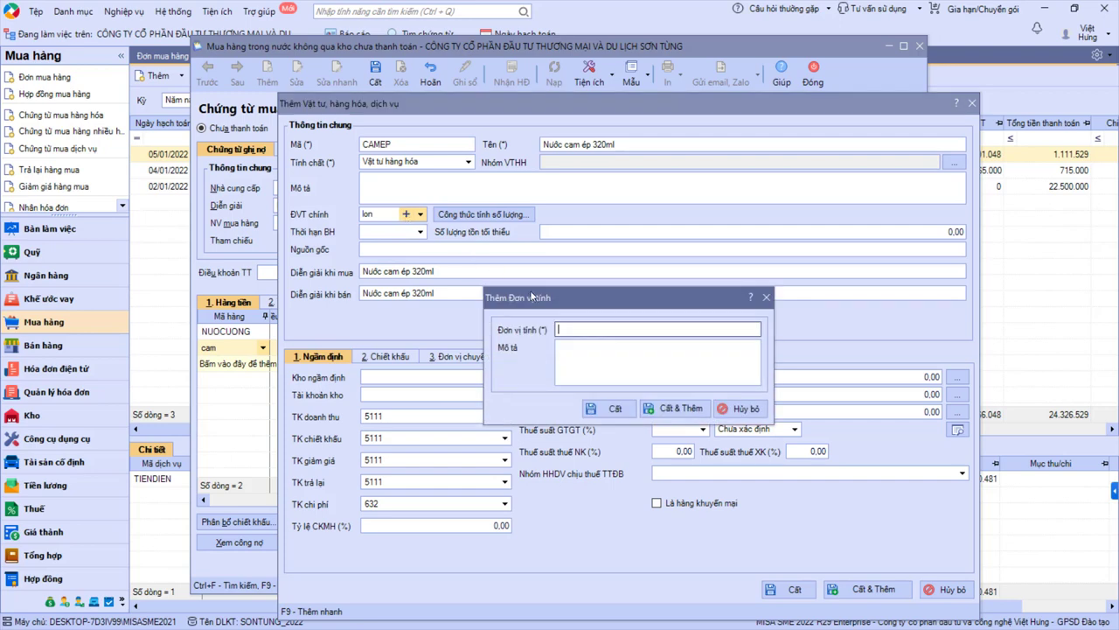
{"action": "type", "text": "Lon"}
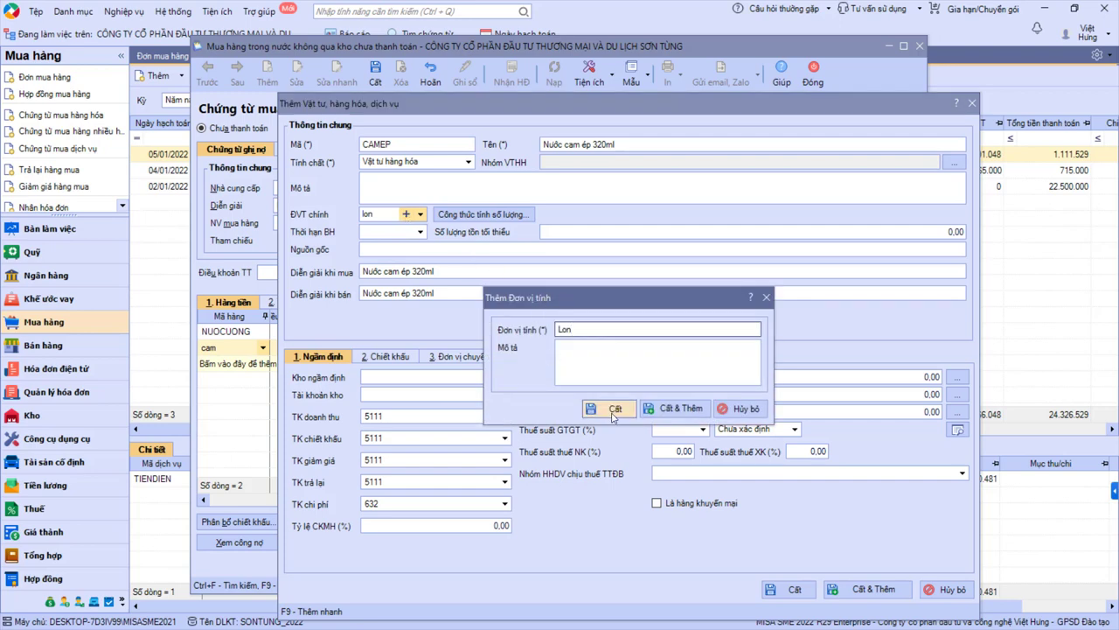
{"action": "left_click", "coordinate": [603, 408]}
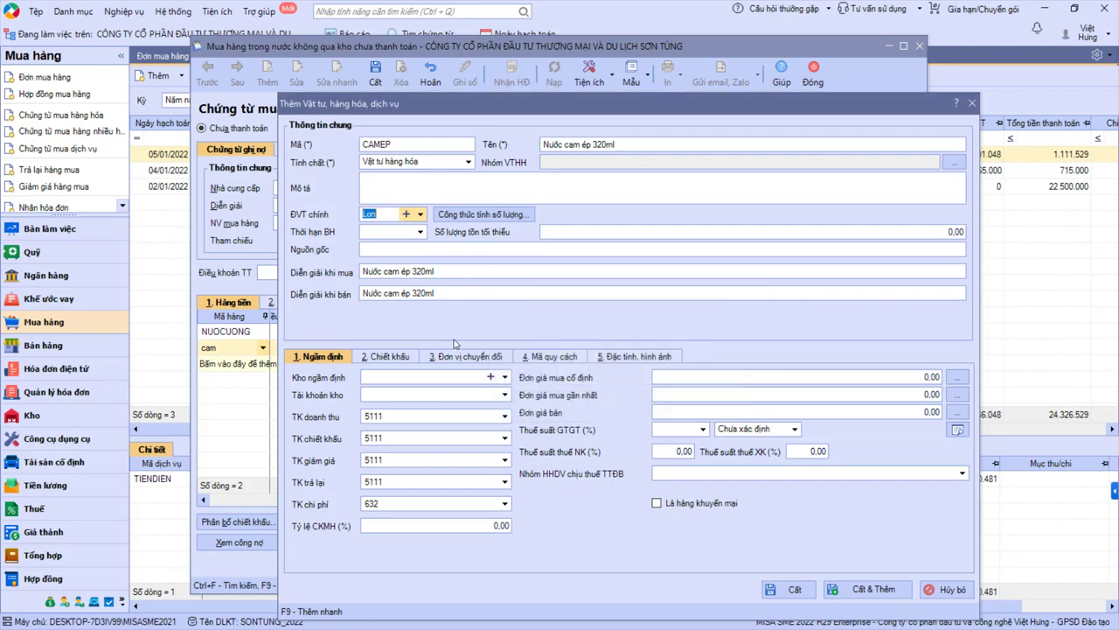
Step: Set the CAMEP item's default warehouse to KHODV and its expense account to 154, and save the item
{"action": "left_click", "coordinate": [505, 377]}
{"action": "left_click", "coordinate": [439, 412]}
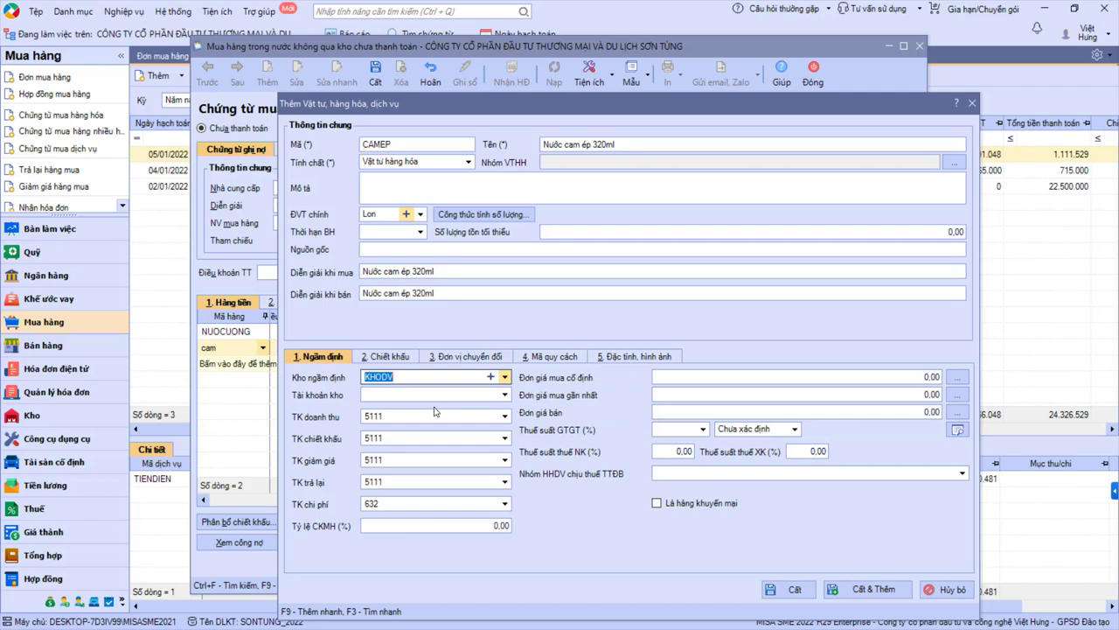
{"action": "key", "text": "Tab"}
{"action": "key", "text": "Tab"}
{"action": "key", "text": "Tab"}
{"action": "key", "text": "Tab"}
{"action": "key", "text": "Tab"}
{"action": "key", "text": "Tab"}
{"action": "type", "text": "154"}
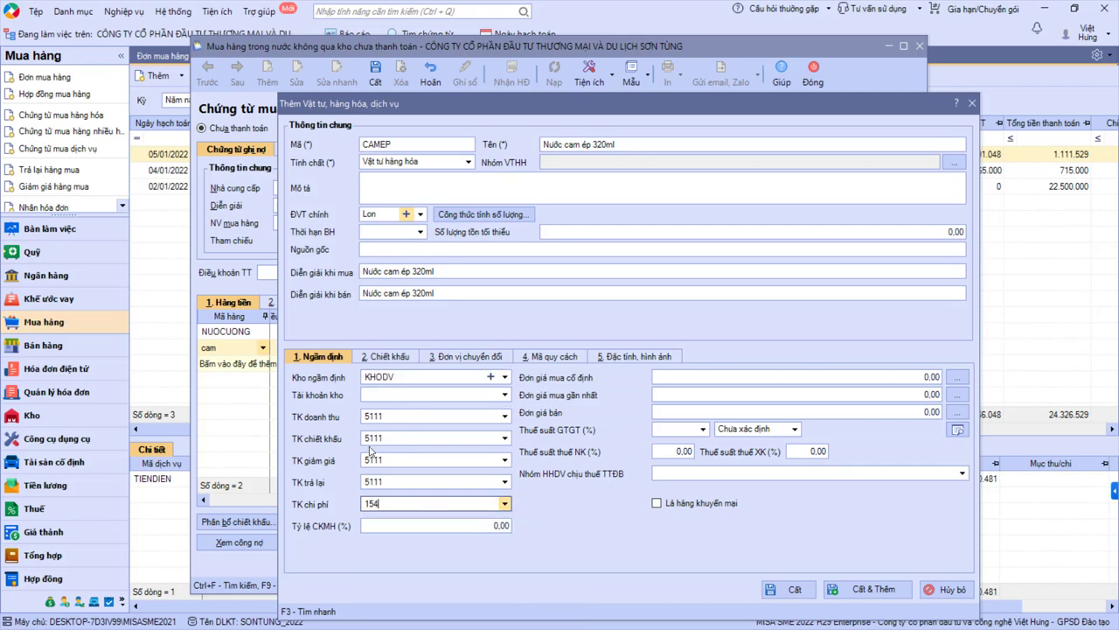
{"action": "left_click", "coordinate": [784, 589]}
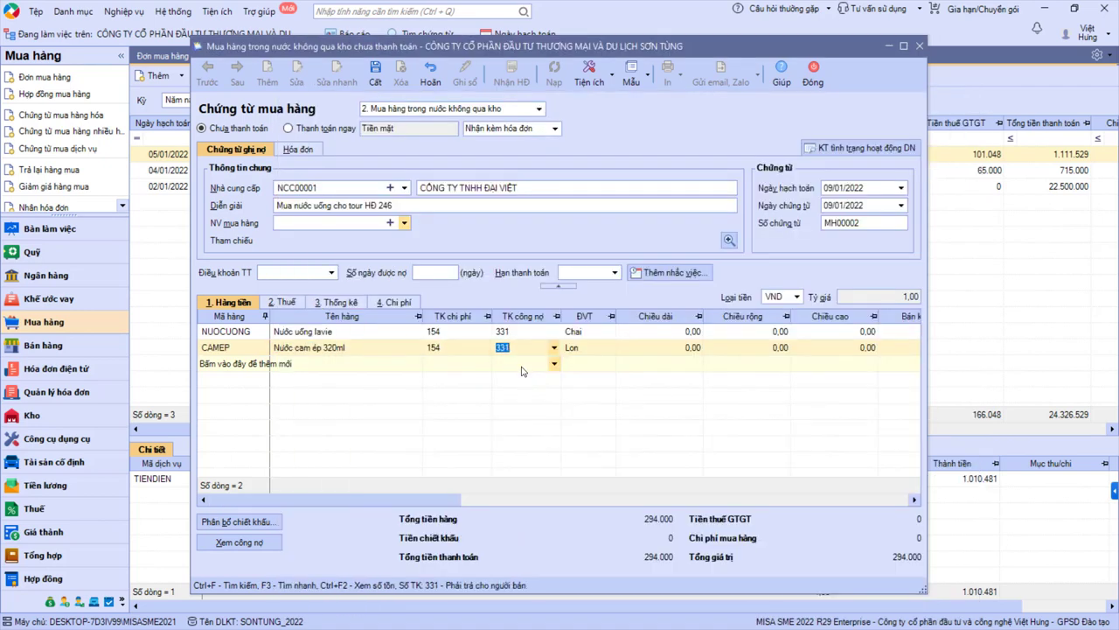
Step: Consult the source invoice and set the CAMEP line's quantity to 31 and unit price to 10.500
{"action": "key", "text": "Tab"}
{"action": "key", "text": "Tab"}
{"action": "key", "text": "Tab"}
{"action": "key", "text": "Tab"}
{"action": "key", "text": "Tab"}
{"action": "key", "text": "Tab"}
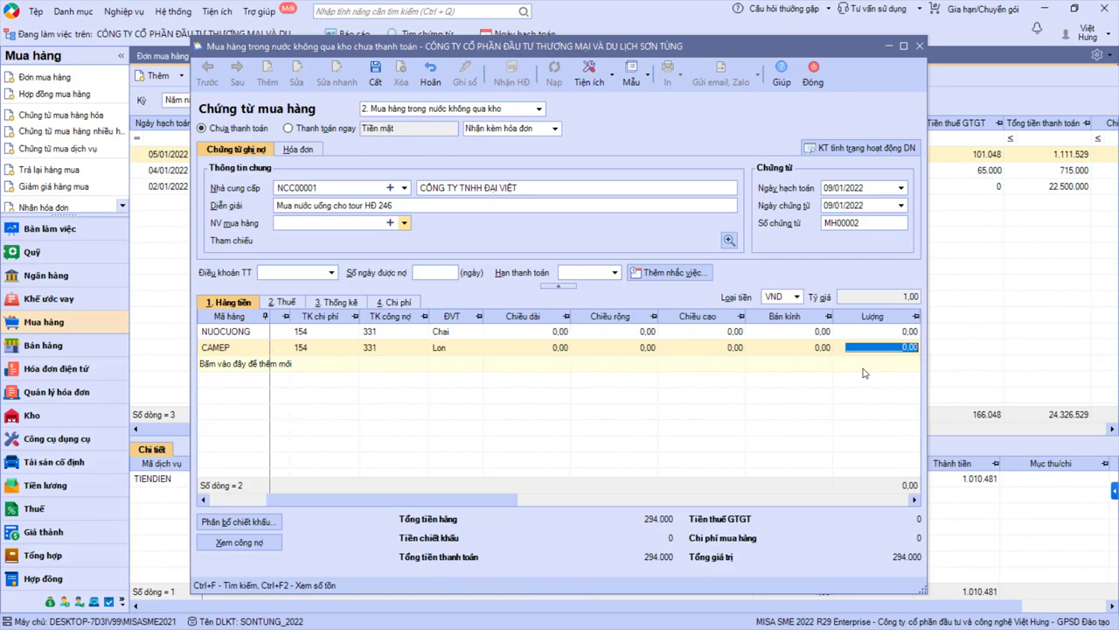
{"action": "key", "text": "alt+Tab"}
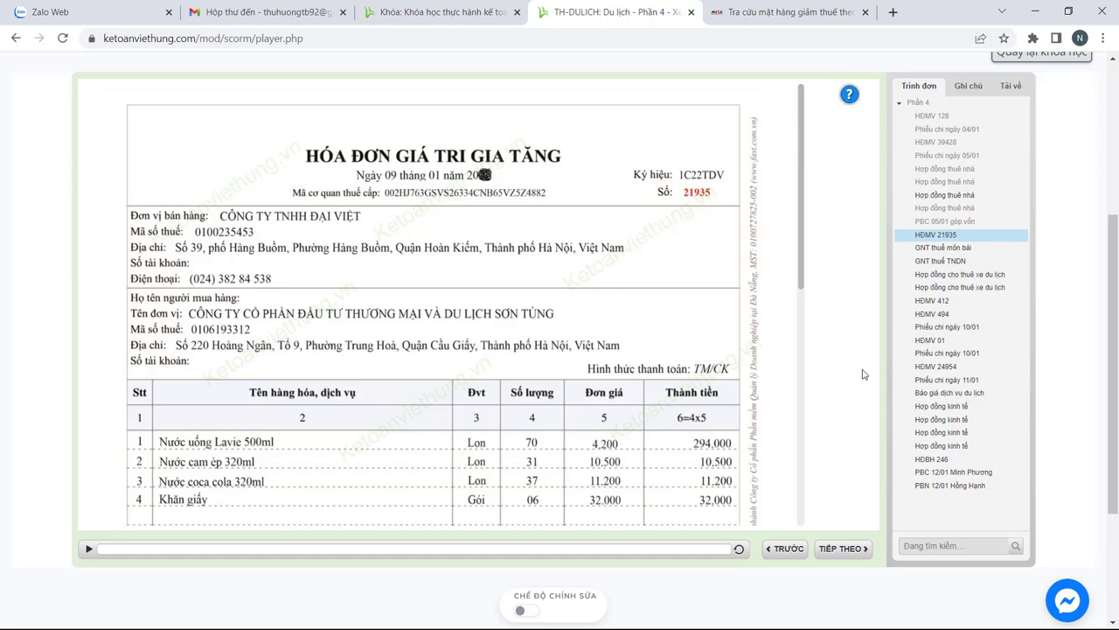
{"action": "key", "text": "alt+Tab"}
{"action": "type", "text": "10.500"}
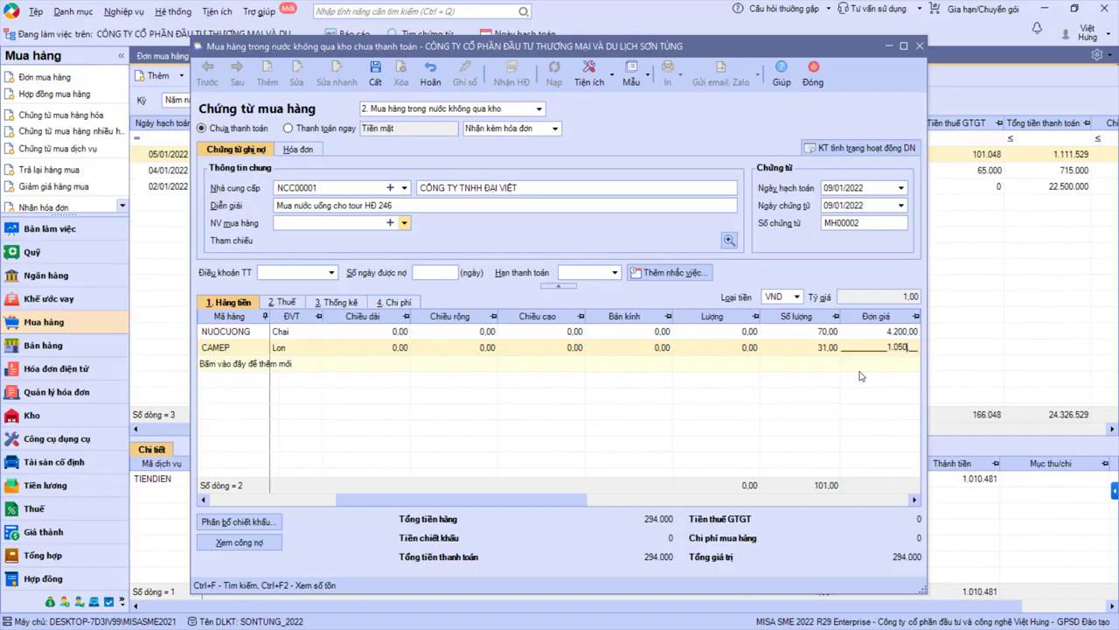
{"action": "key", "text": "Tab"}
Step: Add a third line to the voucher and start a new goods item with code COCA and name "Coca cola 320ml"
{"action": "left_click", "coordinate": [262, 362]}
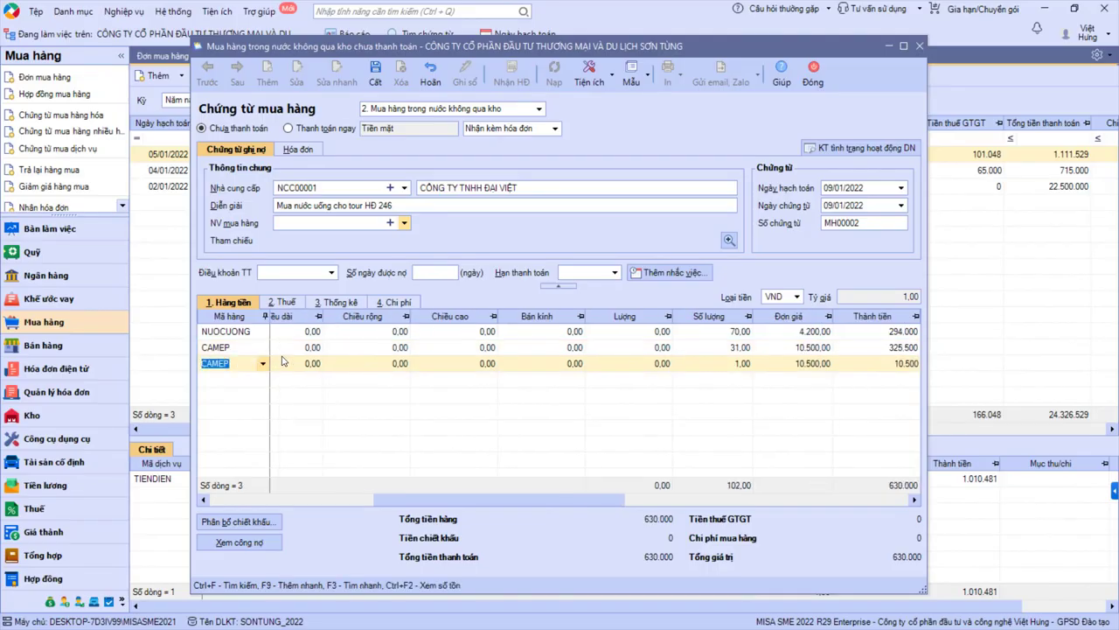
{"action": "key", "text": "alt+Tab"}
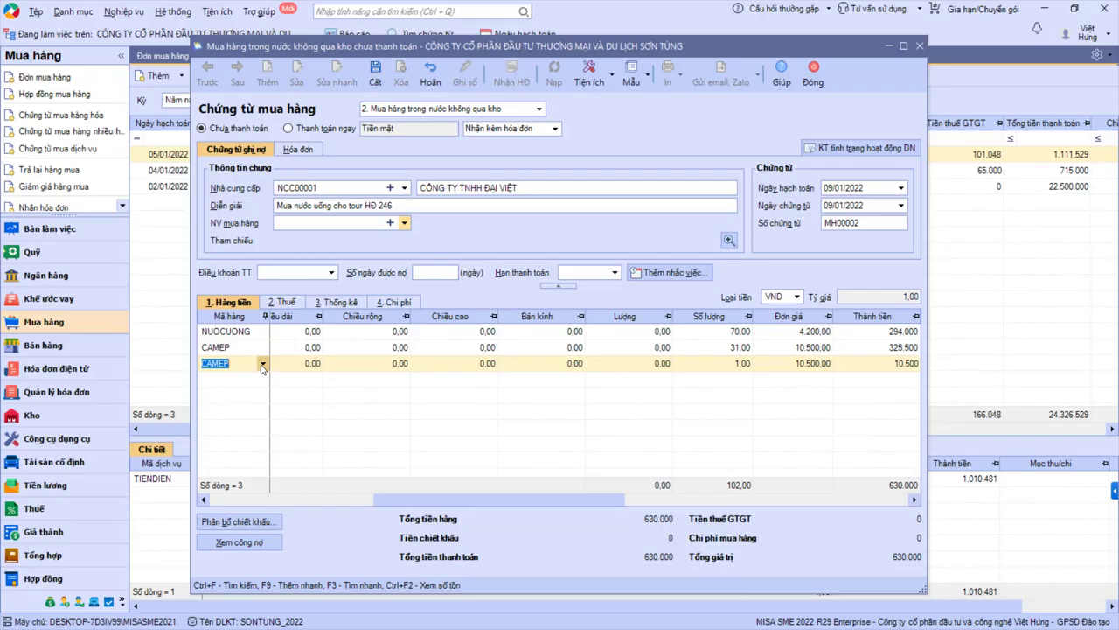
{"action": "key", "text": "alt+Tab"}
{"action": "left_click", "coordinate": [290, 377]}
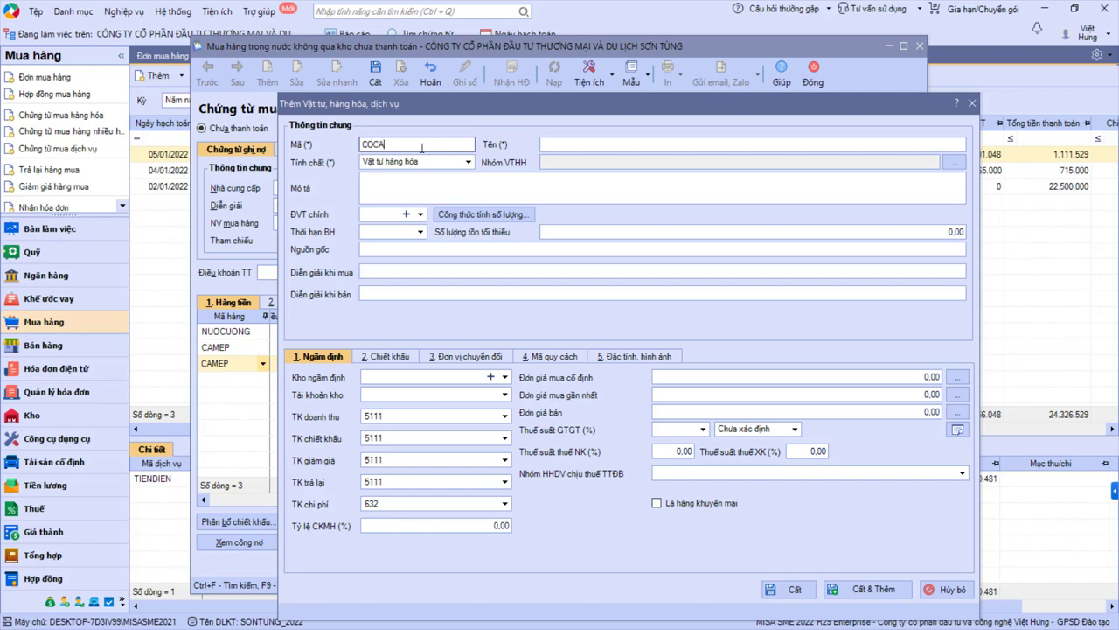
{"action": "key", "text": "Tab"}
{"action": "type", "text": "C"}
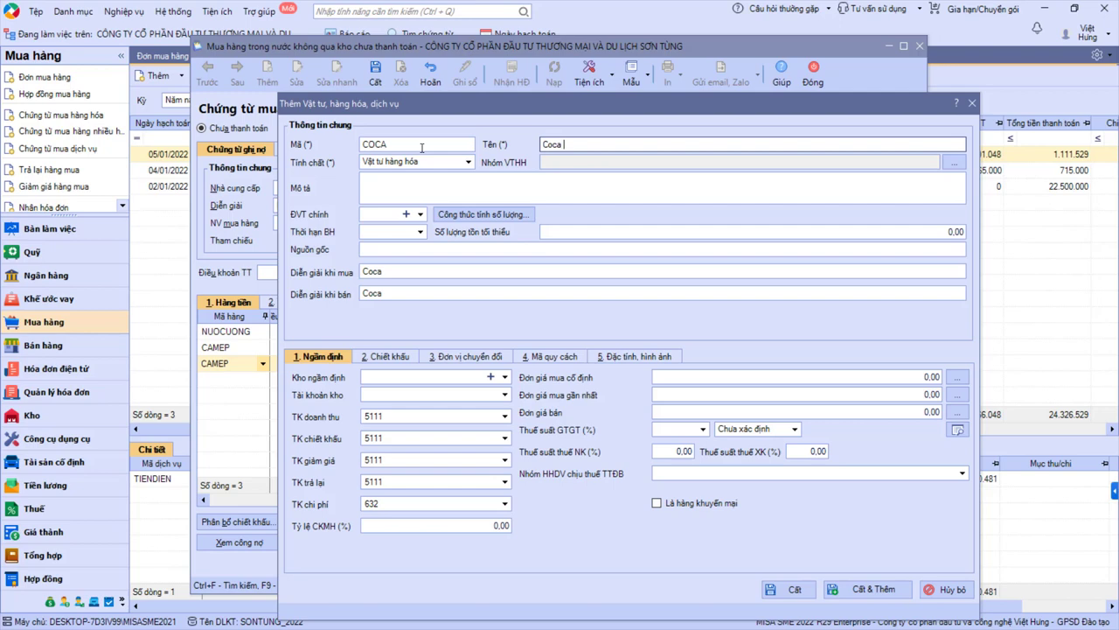
{"action": "type", "text": "oca cola 320ml"}
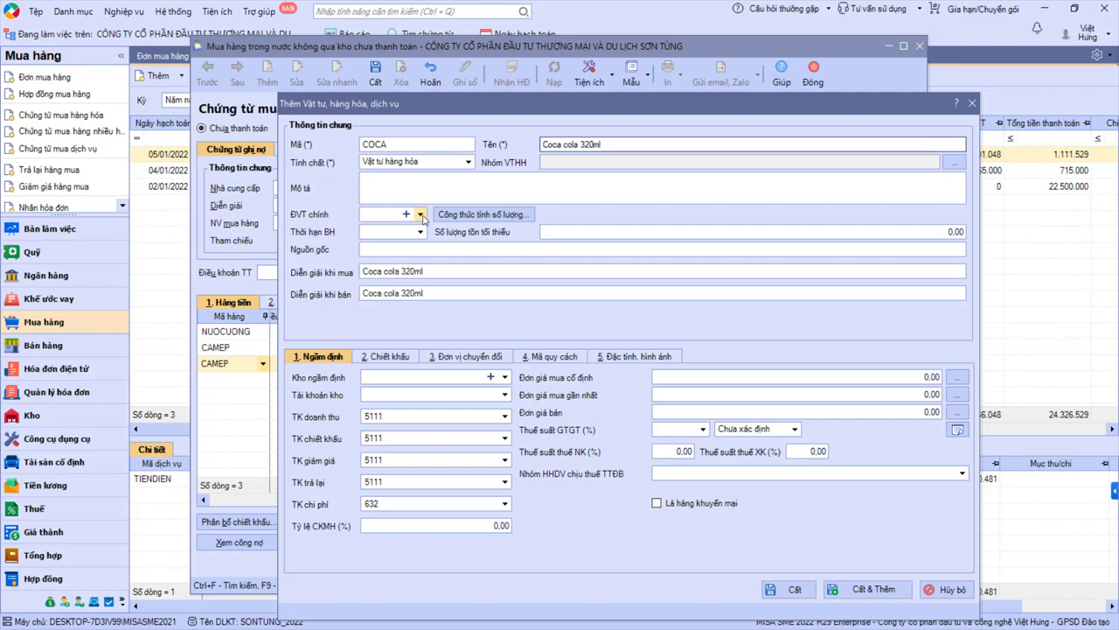
Step: Set the COCA item's main unit to Lon, default warehouse to KHODV and expense account to 154, and save the item
{"action": "left_click", "coordinate": [421, 214]}
{"action": "left_click", "coordinate": [384, 228]}
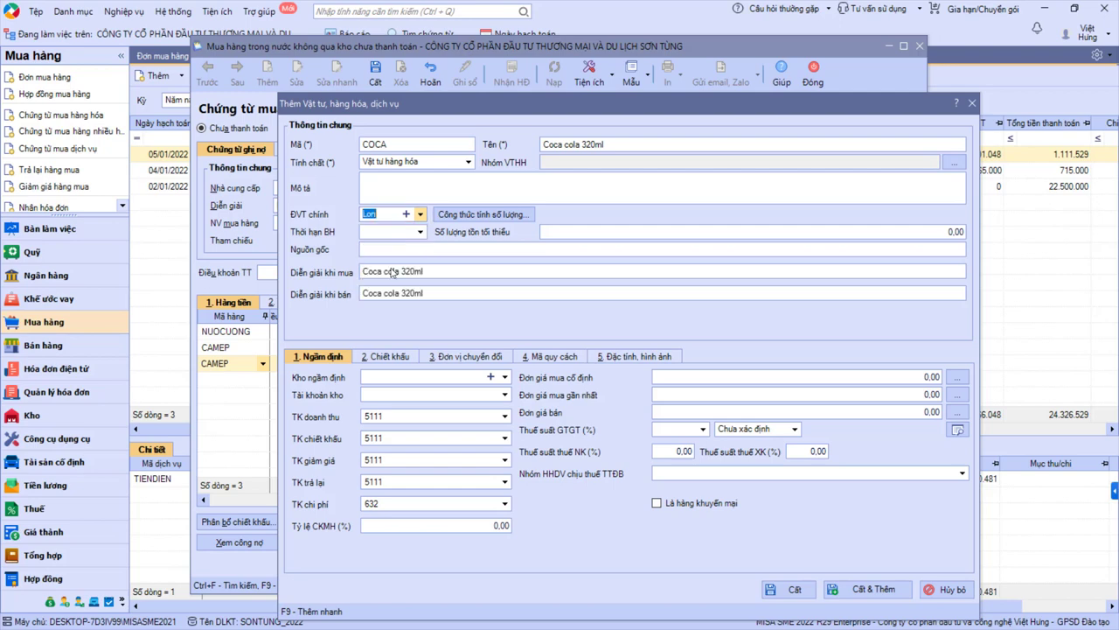
{"action": "left_click", "coordinate": [504, 377]}
{"action": "left_click", "coordinate": [446, 404]}
{"action": "left_click", "coordinate": [400, 503]}
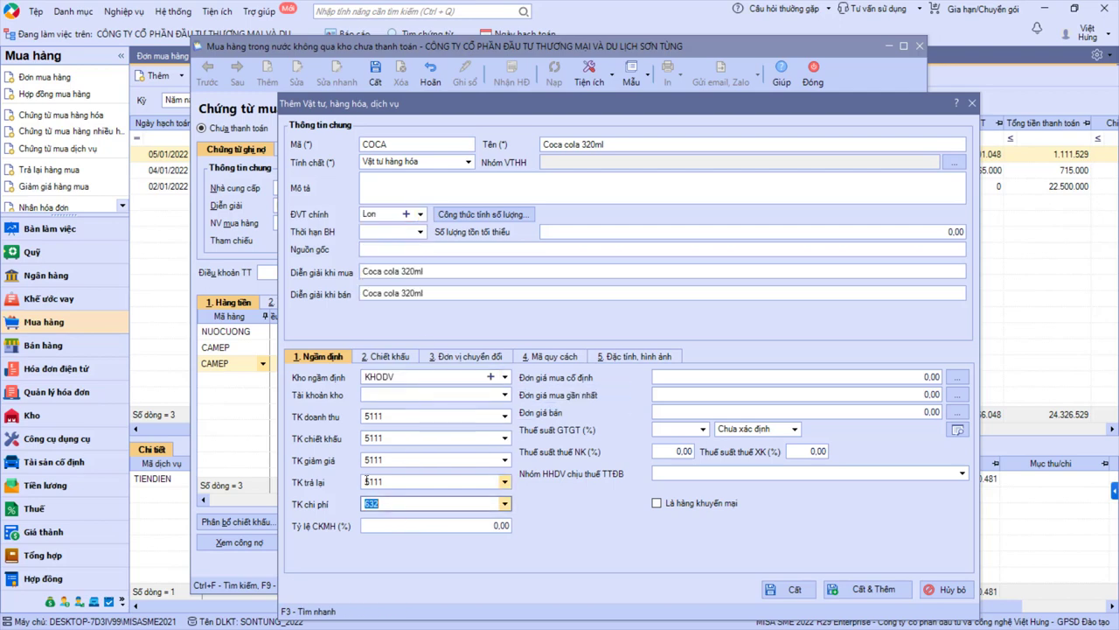
{"action": "type", "text": "154"}
{"action": "key", "text": "Tab"}
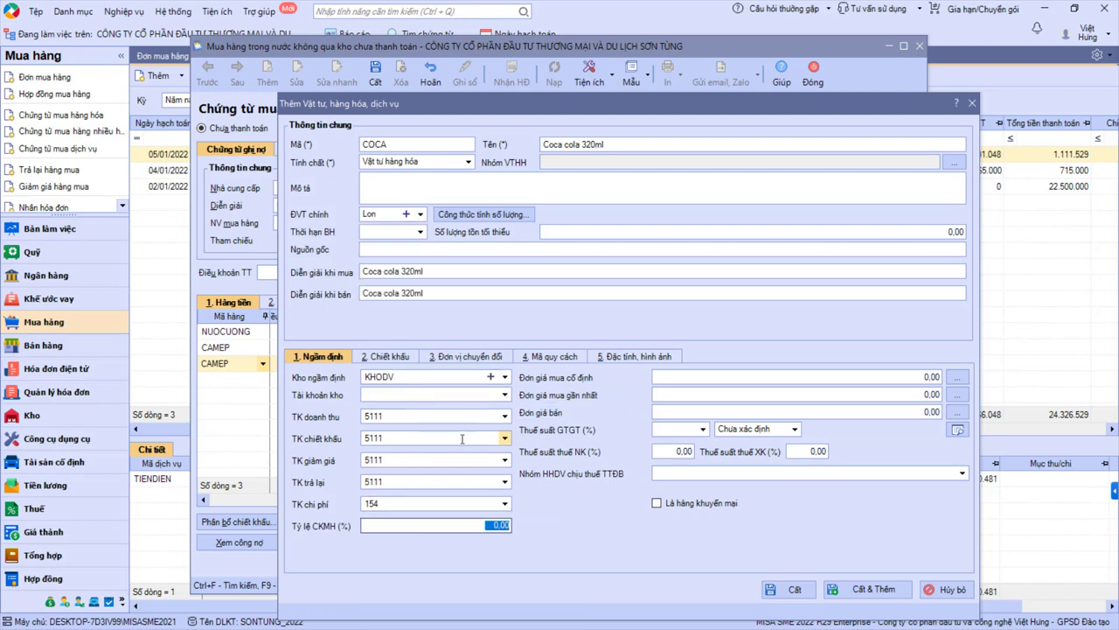
{"action": "left_click", "coordinate": [393, 417]}
{"action": "key", "text": "Tab"}
{"action": "key", "text": "Tab"}
{"action": "key", "text": "Tab"}
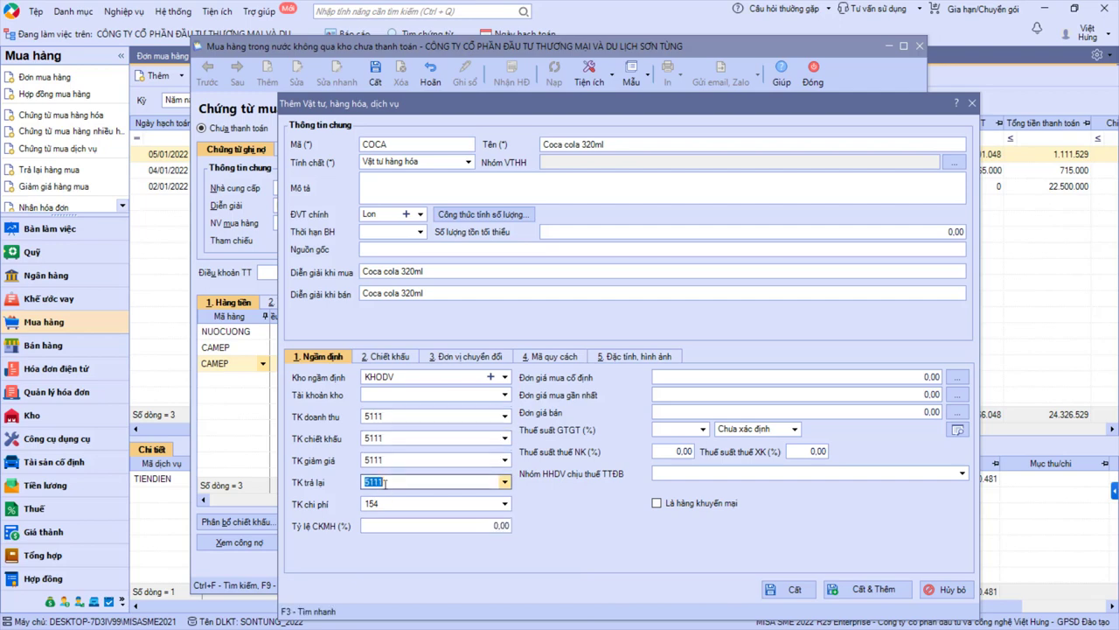
{"action": "left_click", "coordinate": [763, 598]}
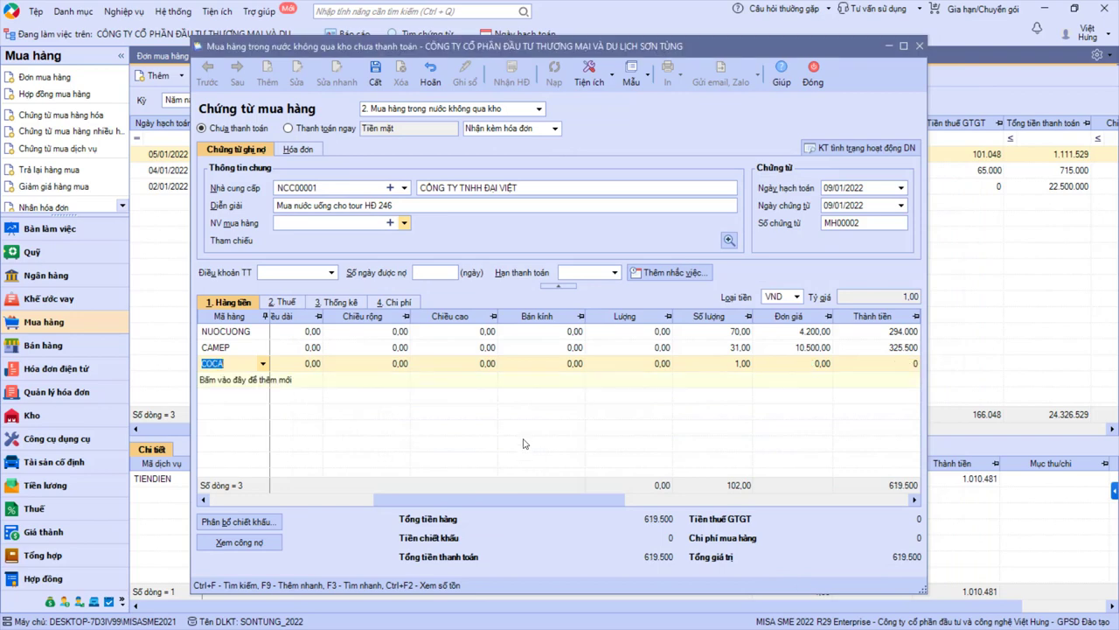
Step: Consult the source invoice and set the COCA line's quantity to 37 and unit price to 11.200
{"action": "key", "text": "Tab"}
{"action": "key", "text": "Tab"}
{"action": "key", "text": "Tab"}
{"action": "key", "text": "Tab"}
{"action": "key", "text": "Tab"}
{"action": "key", "text": "Tab"}
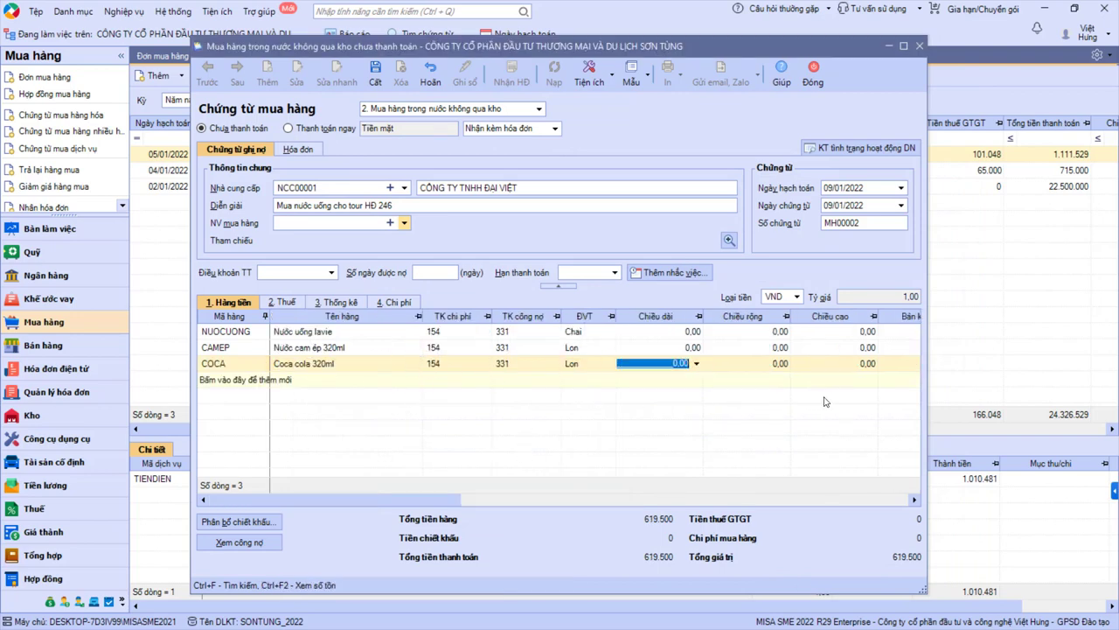
{"action": "key", "text": "alt+Tab"}
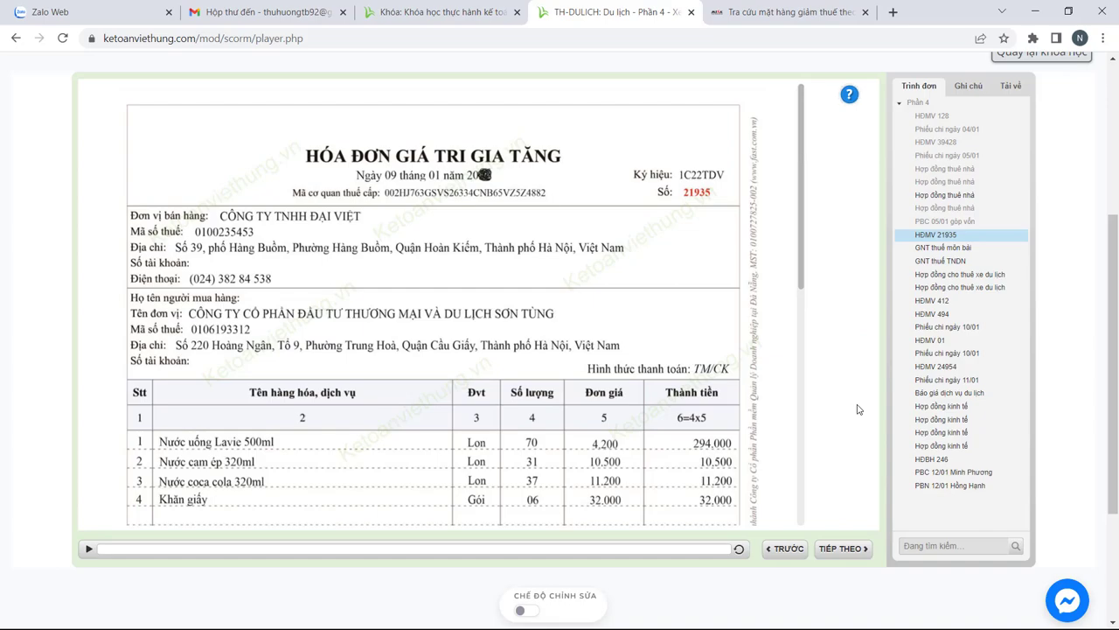
{"action": "key", "text": "alt+Tab"}
{"action": "type", "text": "11200"}
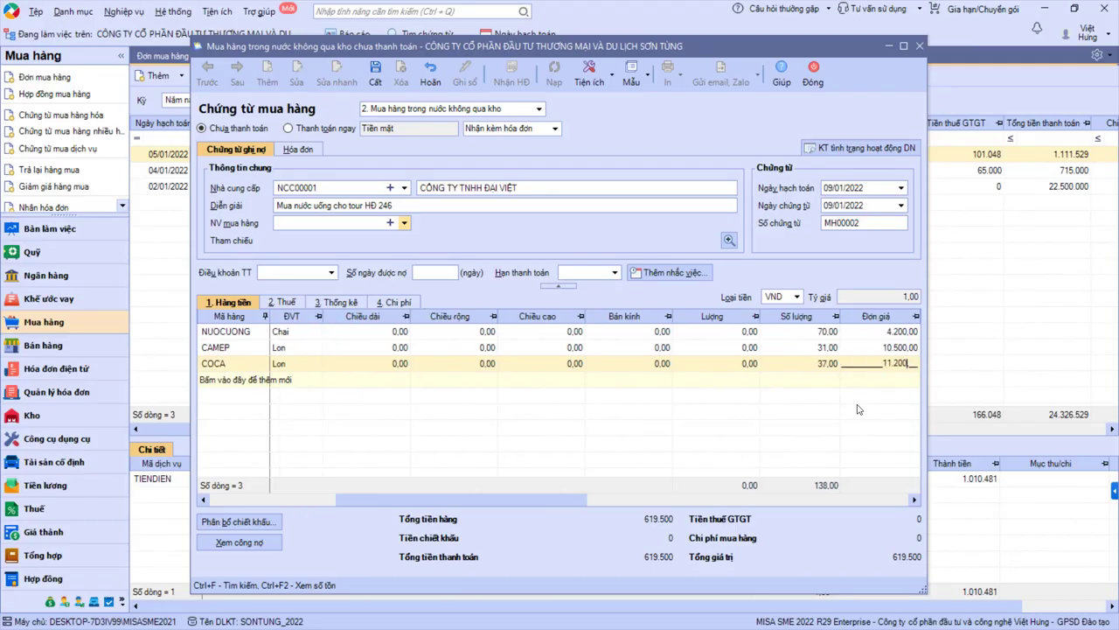
{"action": "key", "text": "Tab"}
Step: Add a fourth voucher line for the invoice's last product and start a new goods item with code KHANGIAY and name "Khăn giấy"
{"action": "key", "text": "alt+Tab"}
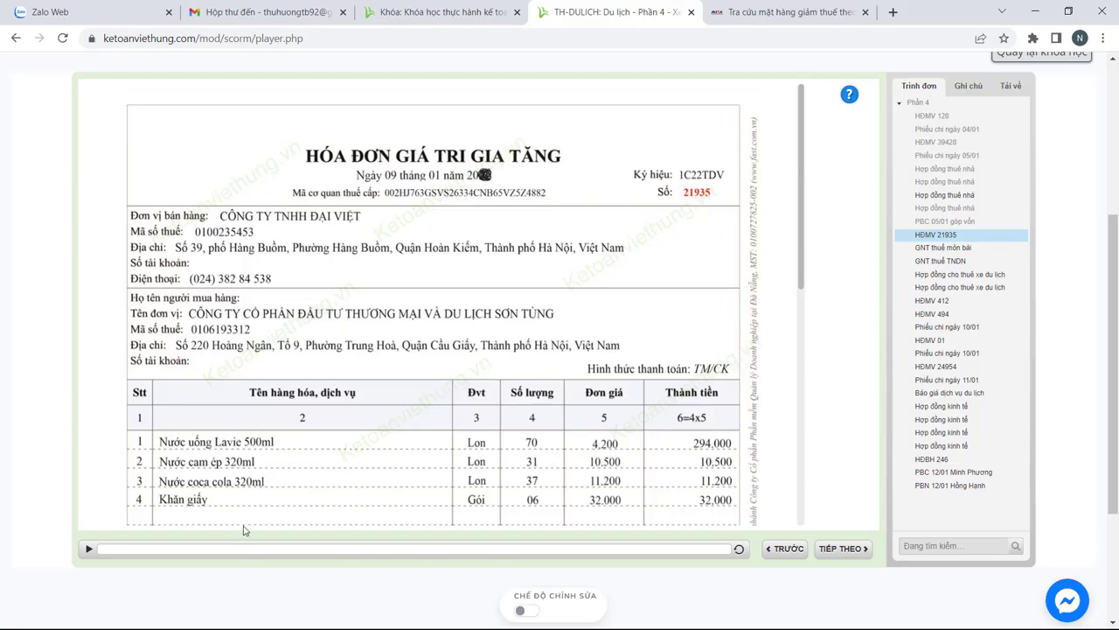
{"action": "key", "text": "alt+Tab"}
{"action": "left_click", "coordinate": [262, 382]}
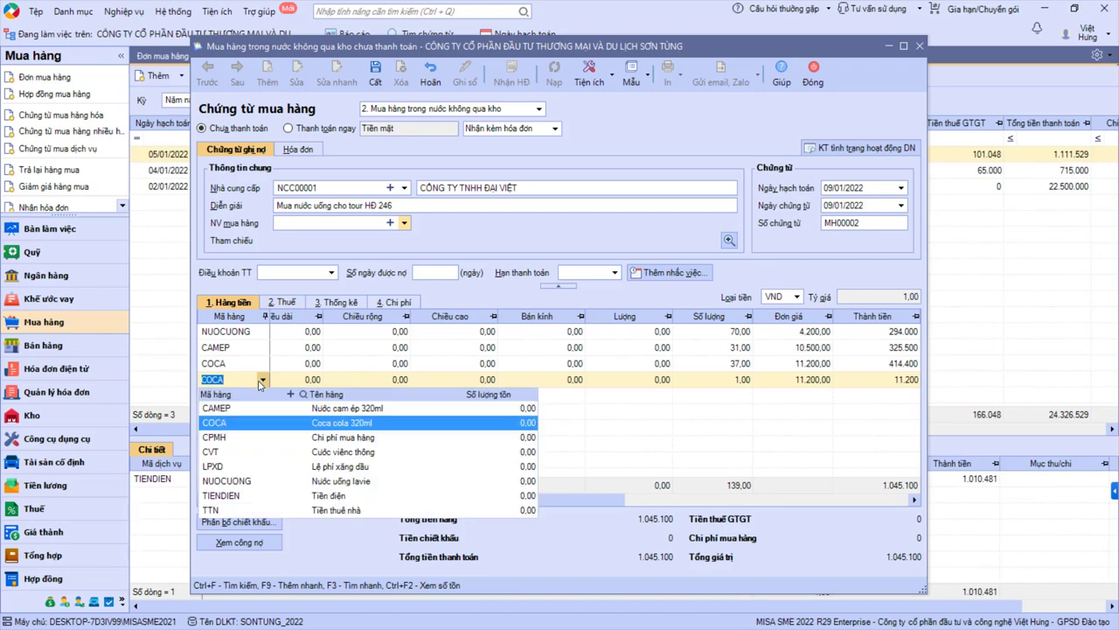
{"action": "key", "text": "Escape"}
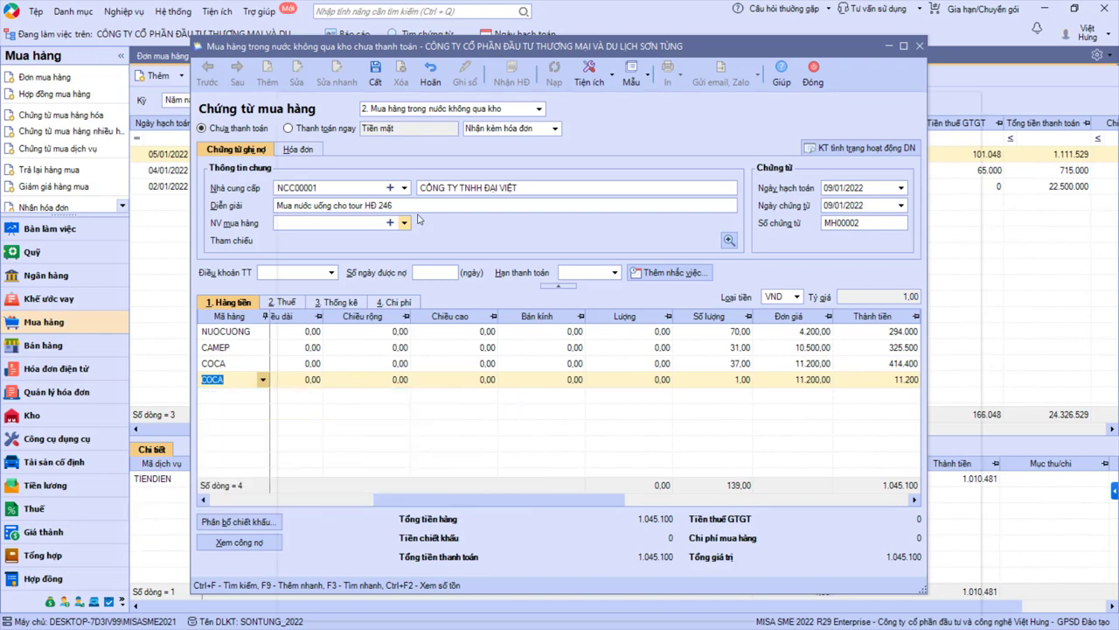
{"action": "key", "text": "F9"}
{"action": "type", "text": "KHANGIAY"}
{"action": "key", "text": "Tab"}
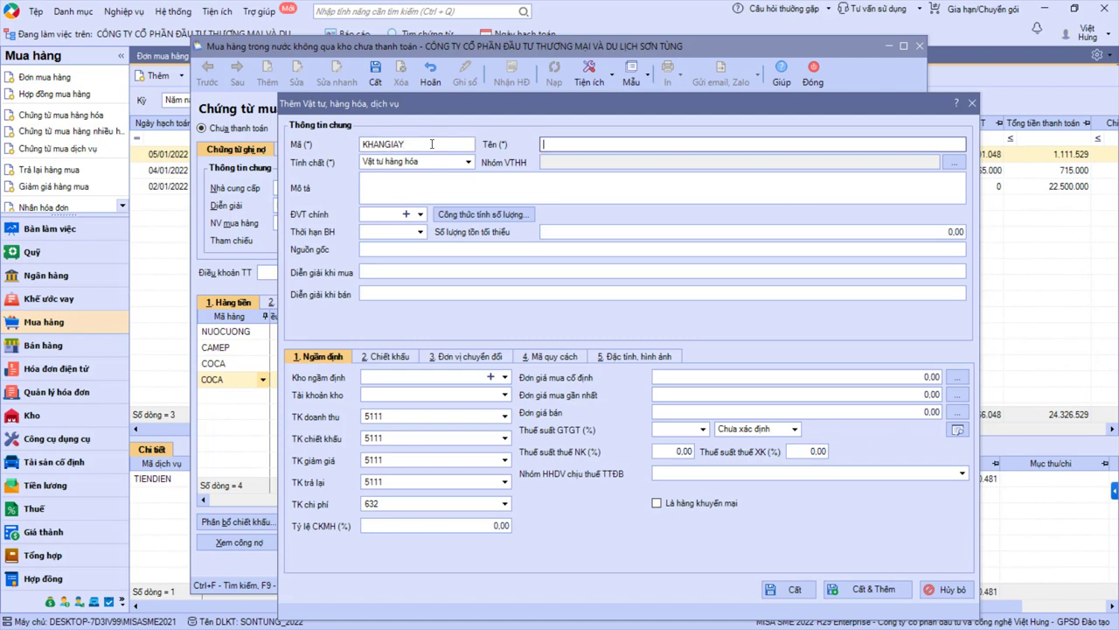
{"action": "type", "text": "Khăn giấy"}
Step: Set the KHANGIAY item's main unit to Gói, default warehouse to KHODV and expense account to 154, and save the item
{"action": "left_click", "coordinate": [420, 213]}
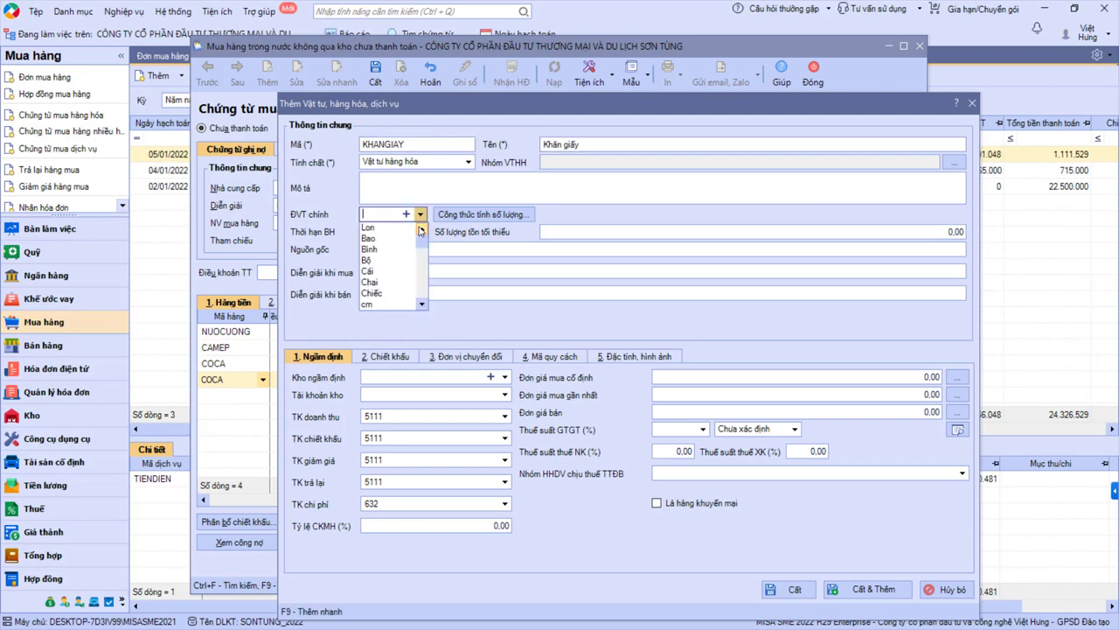
{"action": "scroll", "coordinate": [391, 282], "scroll_direction": "down", "scroll_amount": 2}
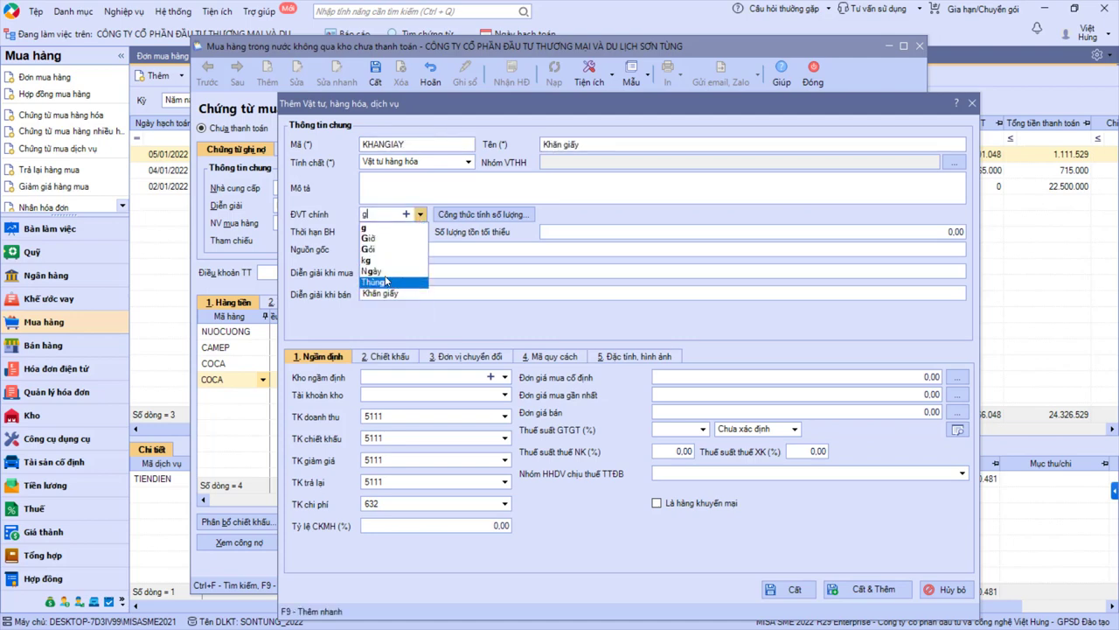
{"action": "left_click", "coordinate": [371, 251]}
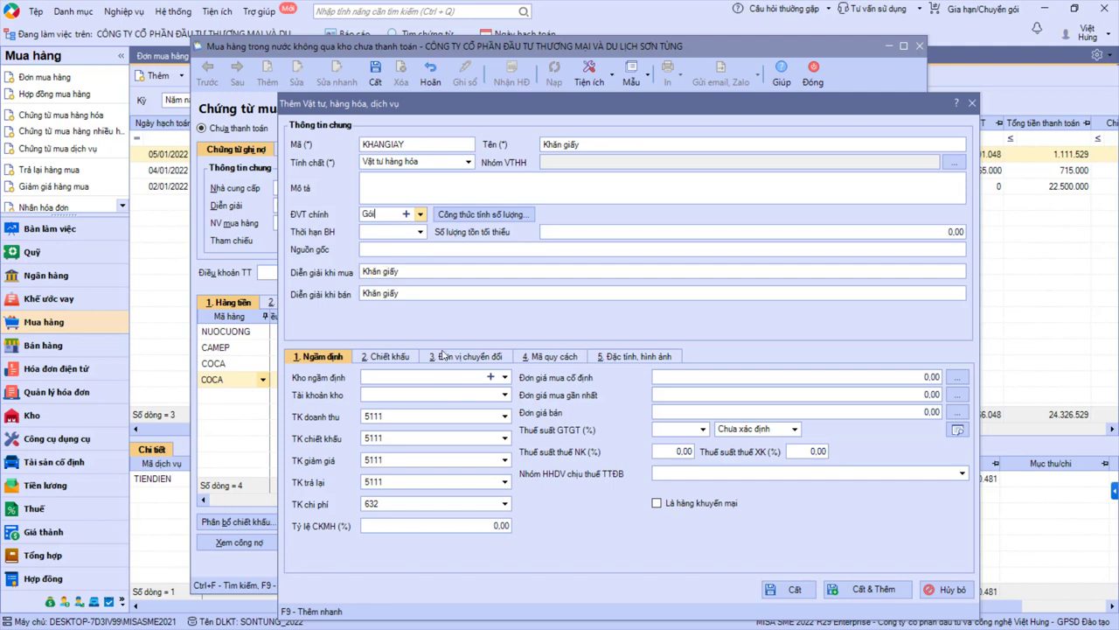
{"action": "left_click", "coordinate": [505, 377]}
{"action": "left_click", "coordinate": [451, 407]}
{"action": "left_click", "coordinate": [394, 503]}
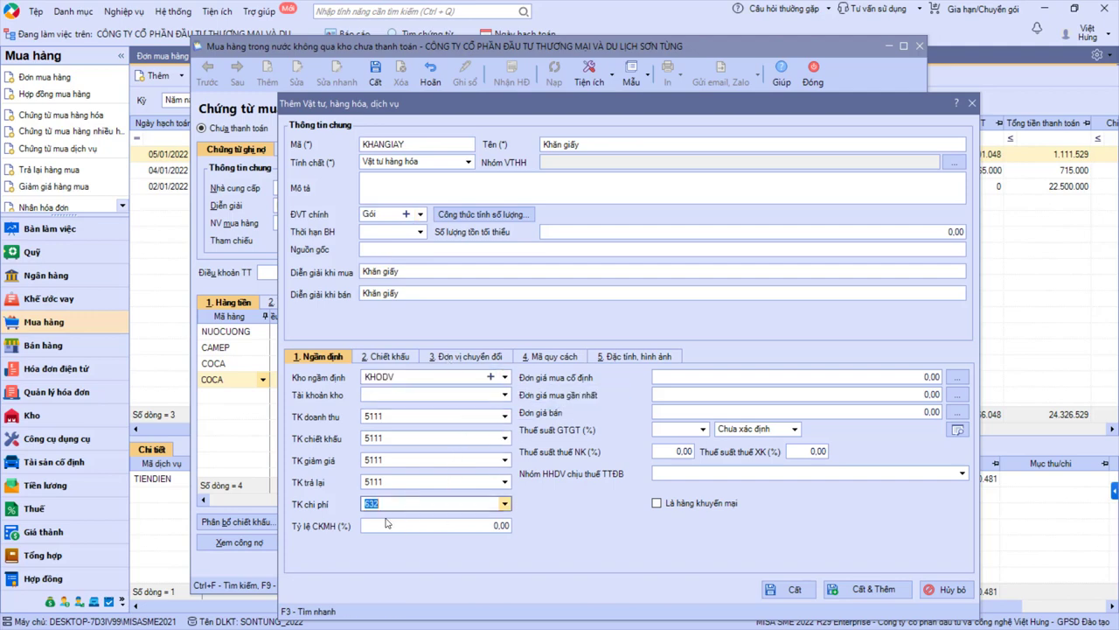
{"action": "type", "text": "154"}
{"action": "left_click", "coordinate": [791, 591]}
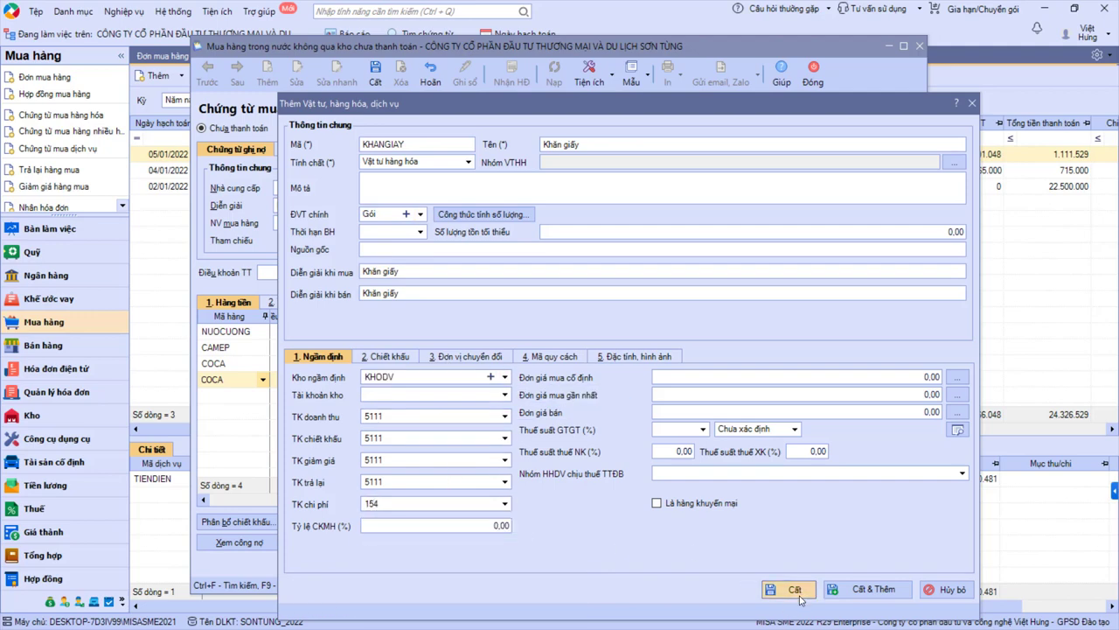
Step: Set the KHANGIAY line's quantity to 6 and its unit price to 32.000 from the source invoice
{"action": "type", "text": "6"}
{"action": "key", "text": "Tab"}
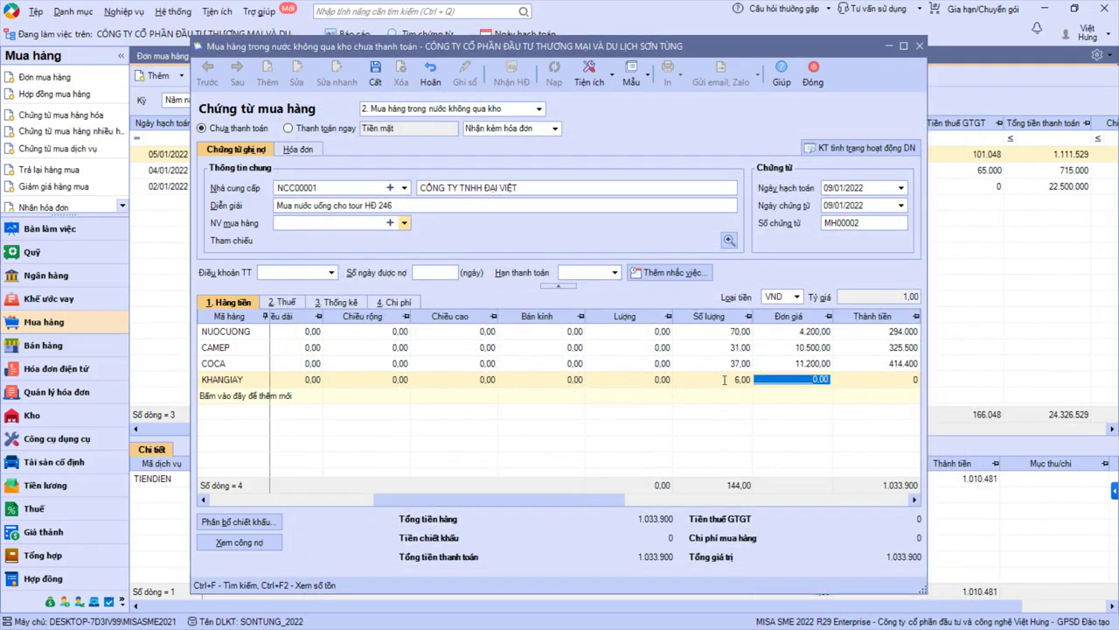
{"action": "key", "text": "alt+Tab"}
{"action": "key", "text": "alt+Tab"}
{"action": "type", "text": "3200"}
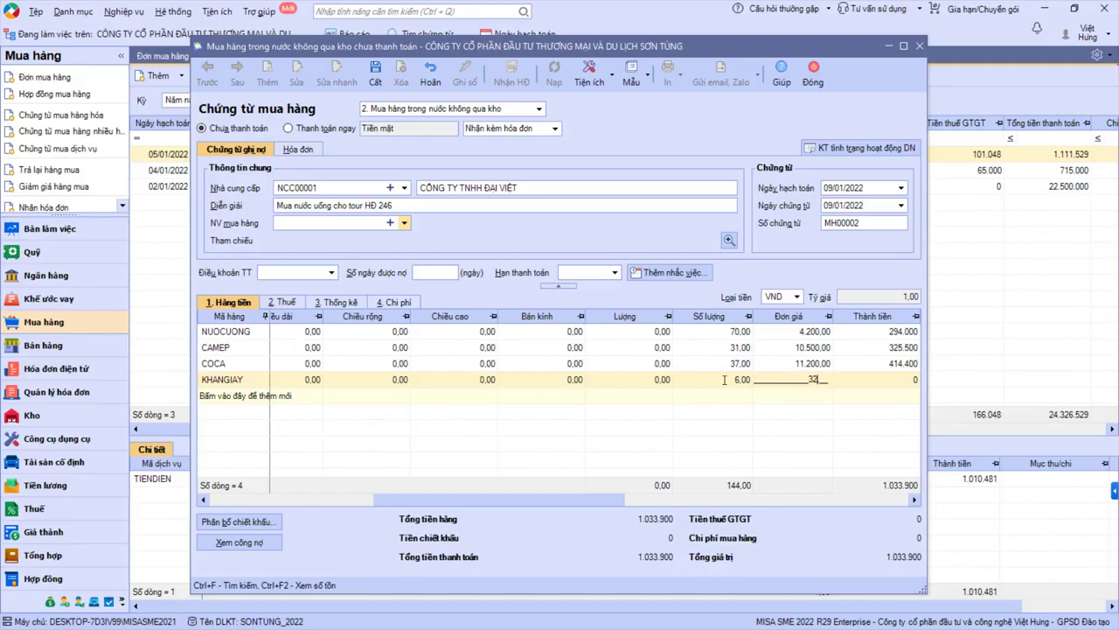
{"action": "key", "text": "Tab"}
Step: Set the VAT rate of the NUOCUONG line to 10% and copy it to all the other voucher lines
{"action": "left_click", "coordinate": [283, 302]}
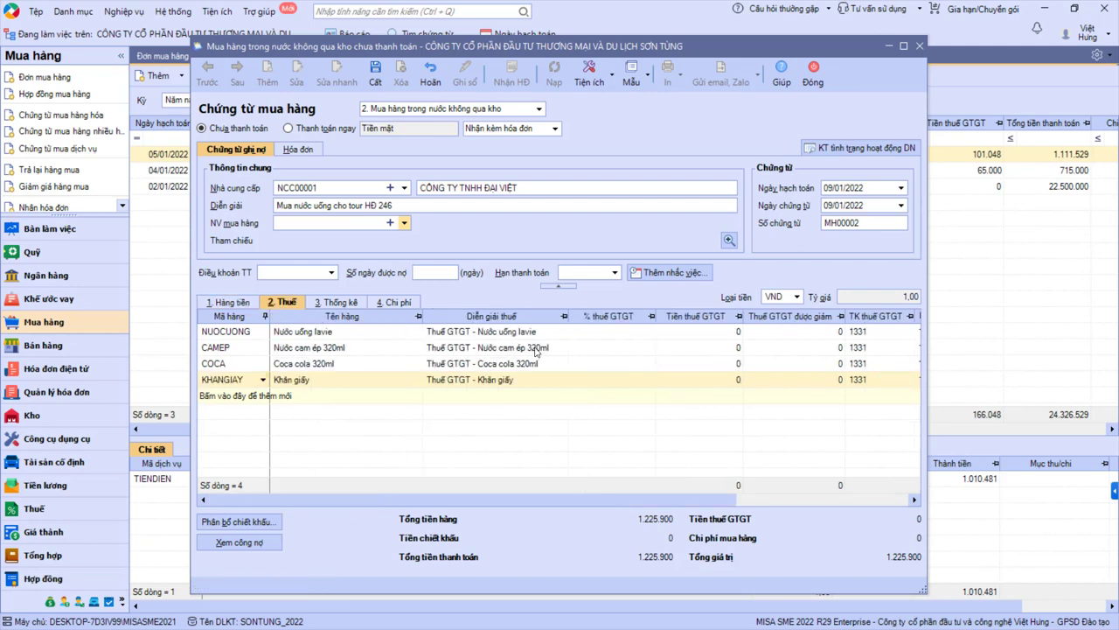
{"action": "left_click", "coordinate": [647, 332]}
{"action": "left_click", "coordinate": [610, 385]}
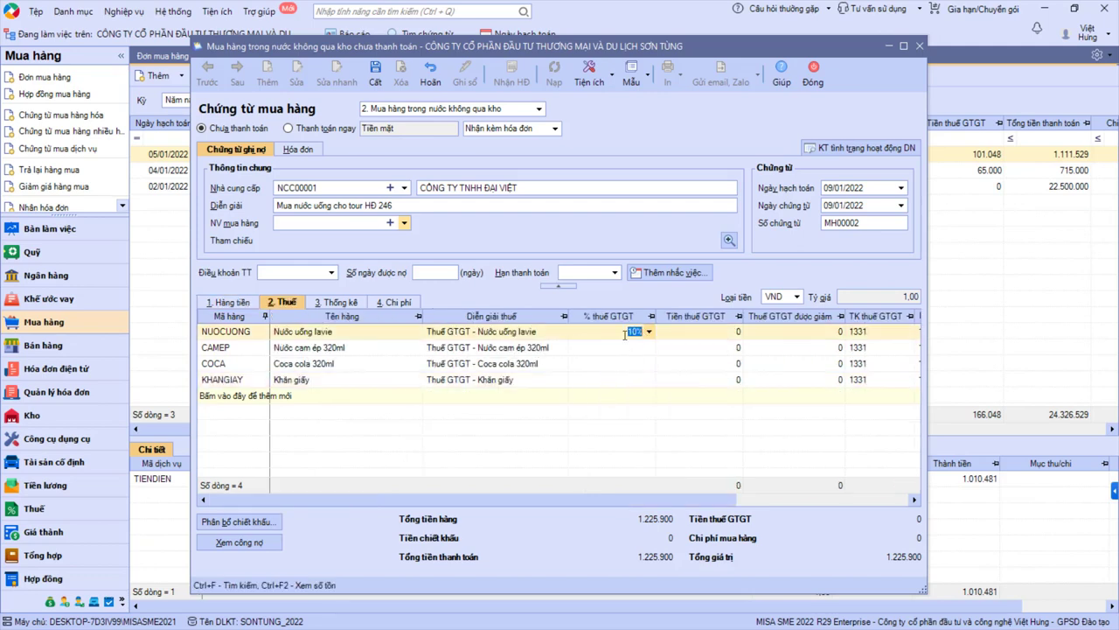
{"action": "right_click", "coordinate": [626, 334]}
{"action": "left_click", "coordinate": [657, 381]}
Step: Examine the source invoice's item lines, VAT rate and totals in the browser, and return to the voucher
{"action": "key", "text": "alt+Tab"}
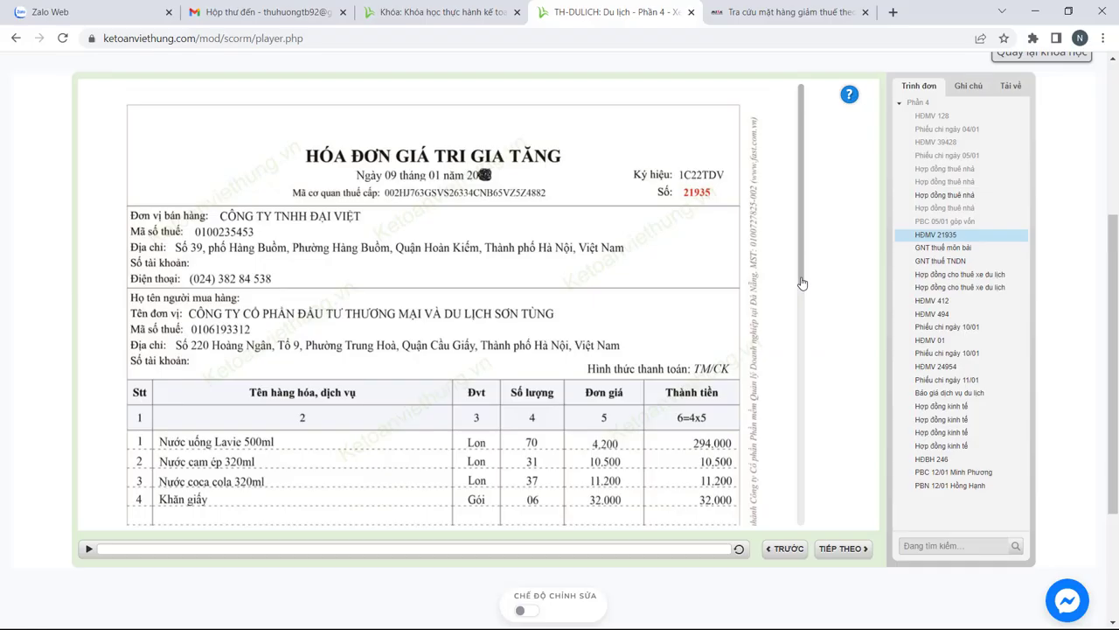
{"action": "scroll", "coordinate": [796, 321], "scroll_direction": "down", "scroll_amount": 1}
{"action": "scroll", "coordinate": [797, 321], "scroll_direction": "down", "scroll_amount": 2}
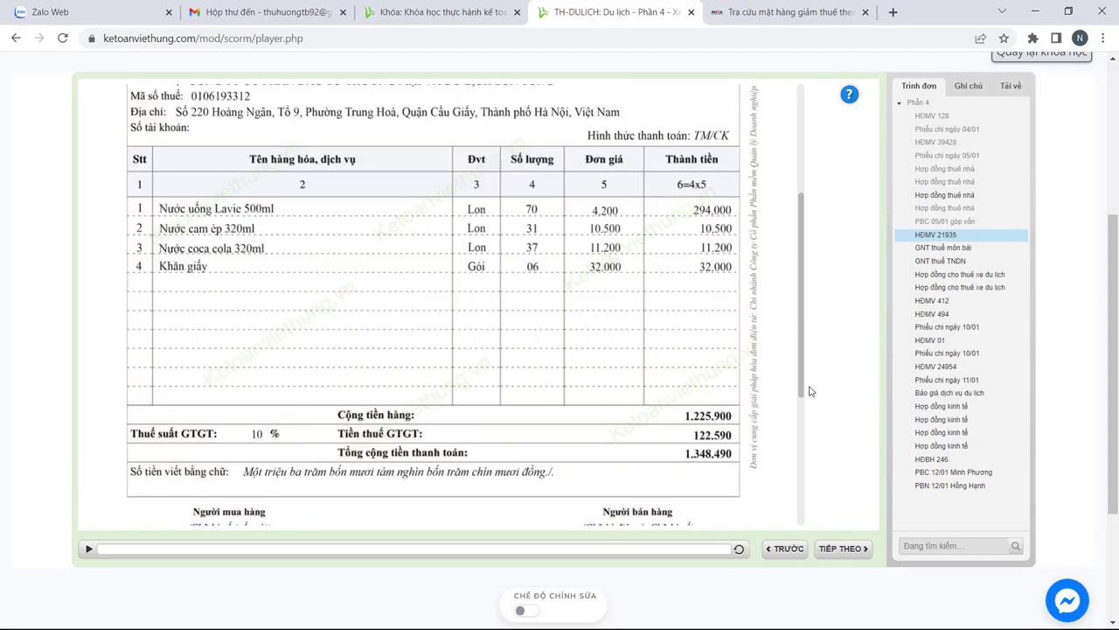
{"action": "scroll", "coordinate": [807, 347], "scroll_direction": "up", "scroll_amount": 1}
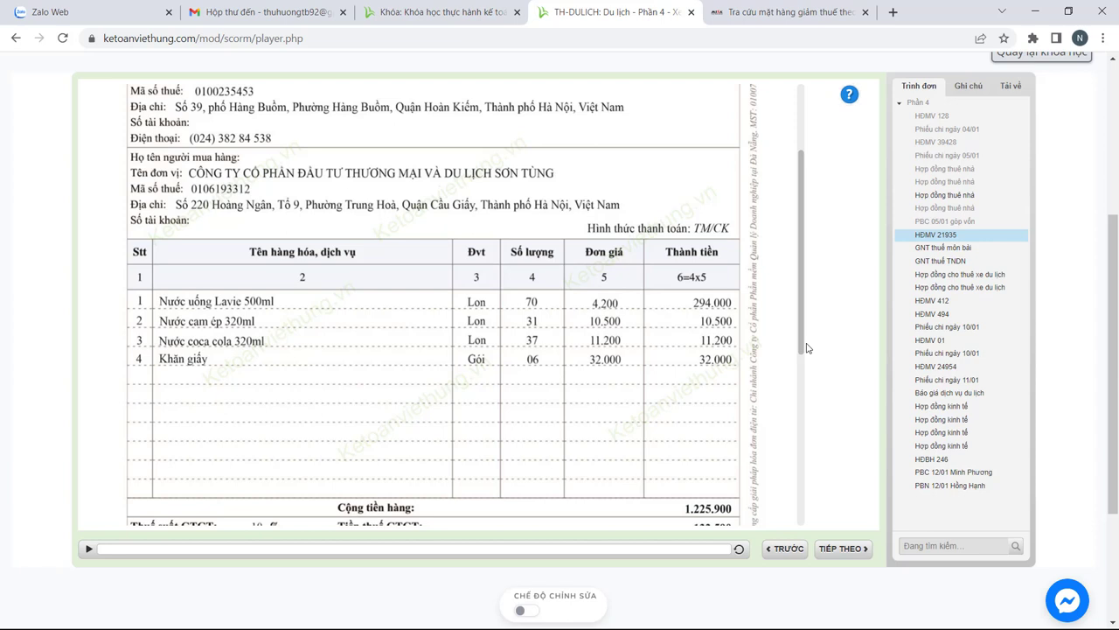
{"action": "mouse_move", "coordinate": [798, 343]}
{"action": "left_mouse_down"}
{"action": "mouse_move", "coordinate": [801, 393]}
{"action": "mouse_move", "coordinate": [800, 300]}
{"action": "left_mouse_up"}
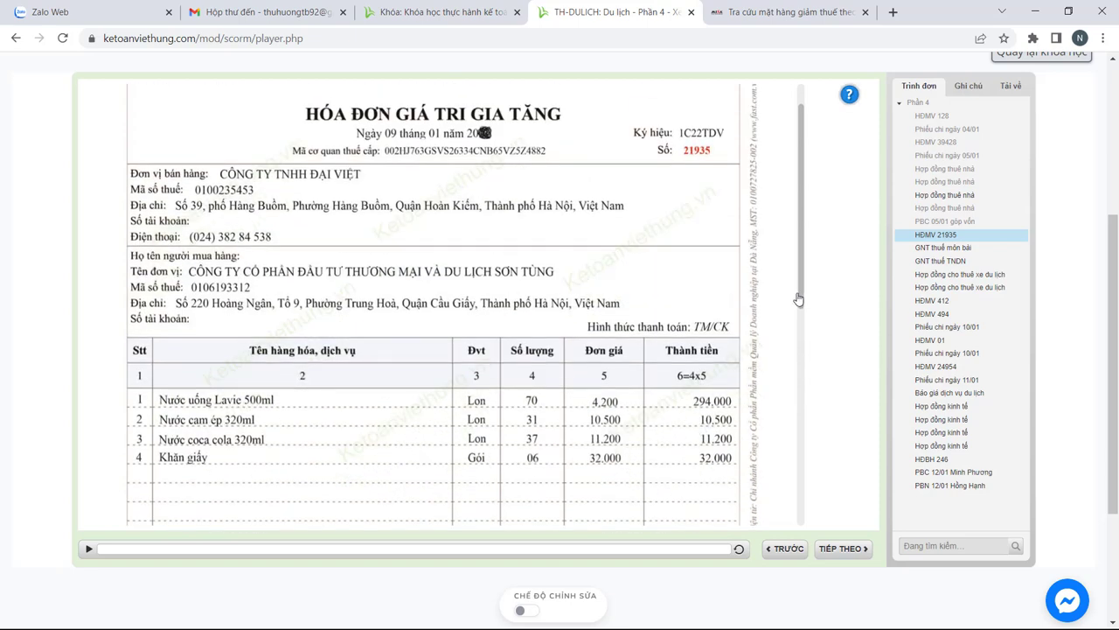
{"action": "left_click_drag", "start_coordinate": [798, 299], "coordinate": [812, 353]}
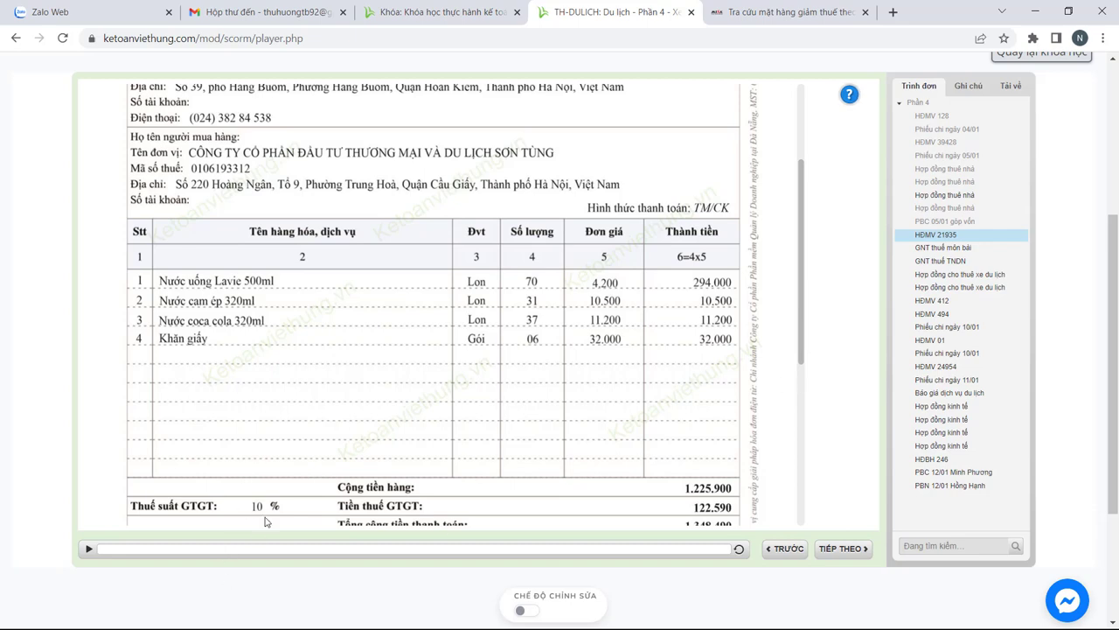
{"action": "key", "text": "alt+Tab"}
Step: Check the VAT rate on each voucher line and the voucher's total VAT amount against the invoice
{"action": "left_click", "coordinate": [604, 335]}
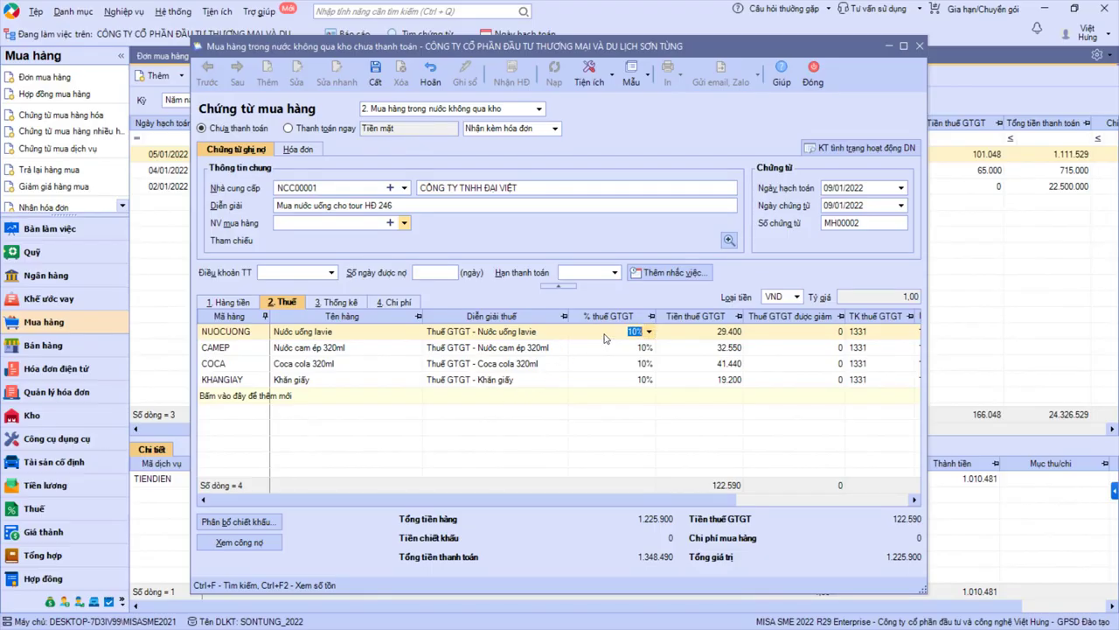
{"action": "left_click", "coordinate": [608, 347]}
{"action": "left_click", "coordinate": [610, 364]}
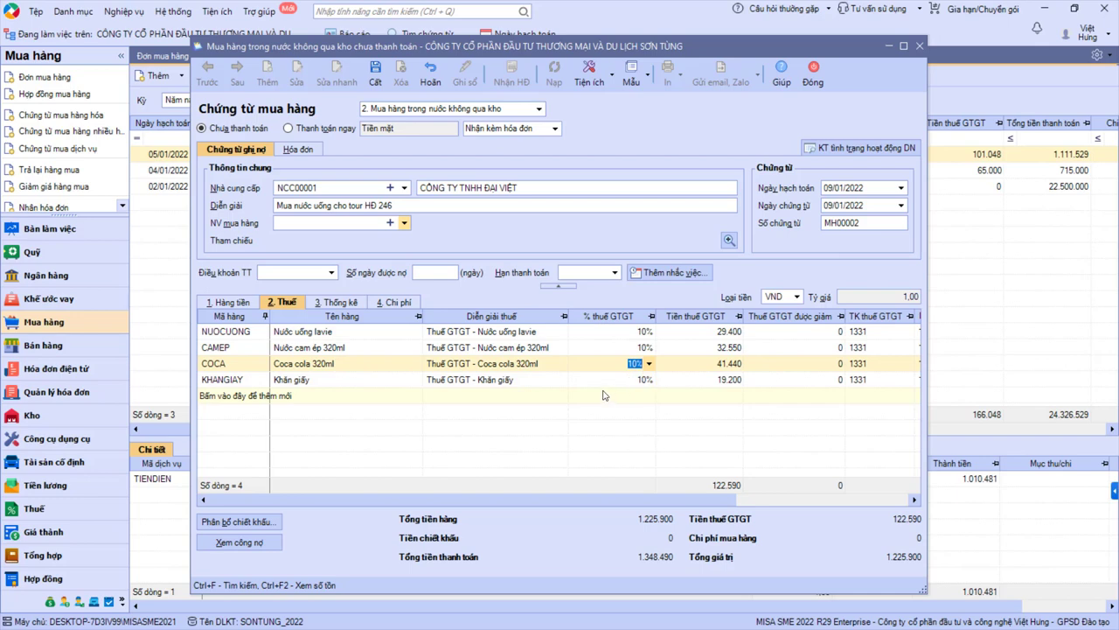
{"action": "left_click", "coordinate": [616, 380]}
{"action": "left_click", "coordinate": [626, 348]}
{"action": "left_click", "coordinate": [632, 333]}
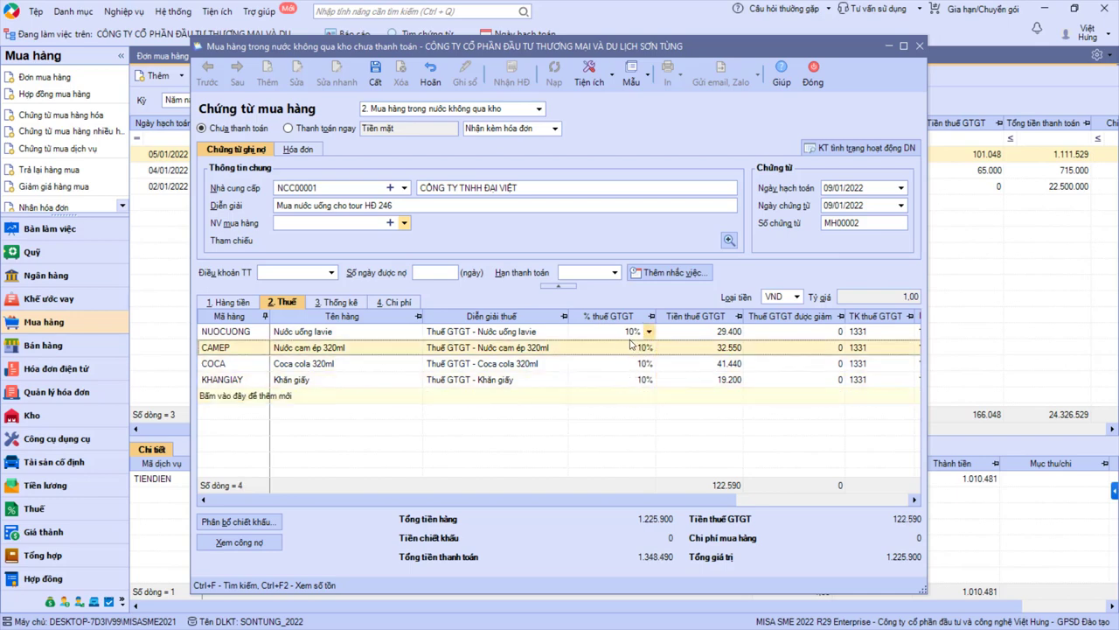
{"action": "left_click", "coordinate": [653, 524]}
{"action": "left_click", "coordinate": [873, 519]}
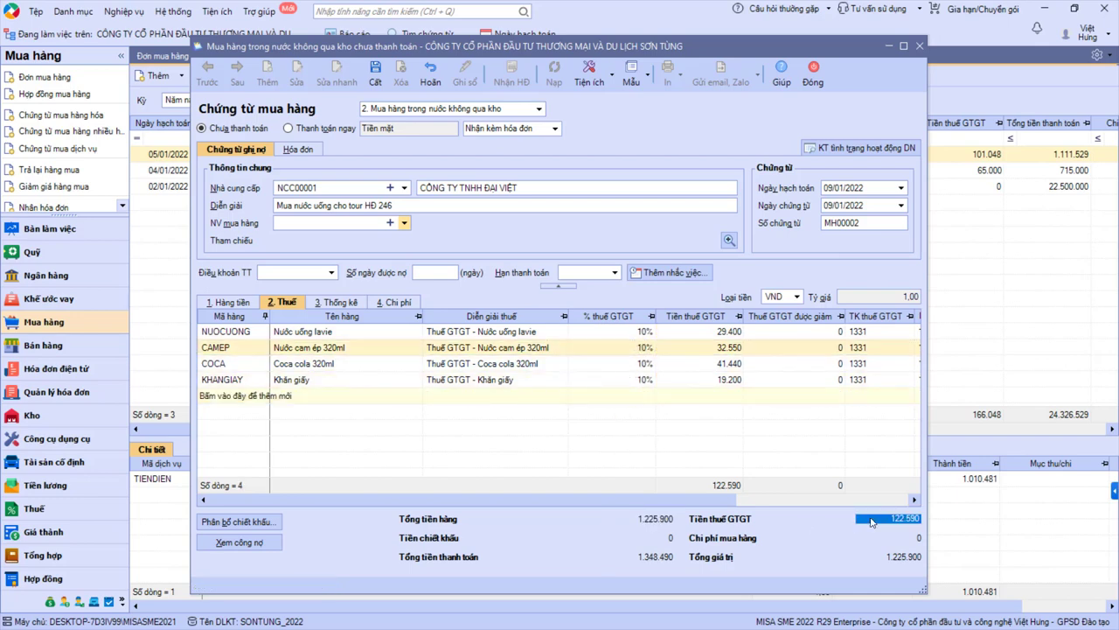
Step: Compare the voucher's total payment with the grand total on the source invoice in the browser, and return to the voucher
{"action": "left_click", "coordinate": [634, 558]}
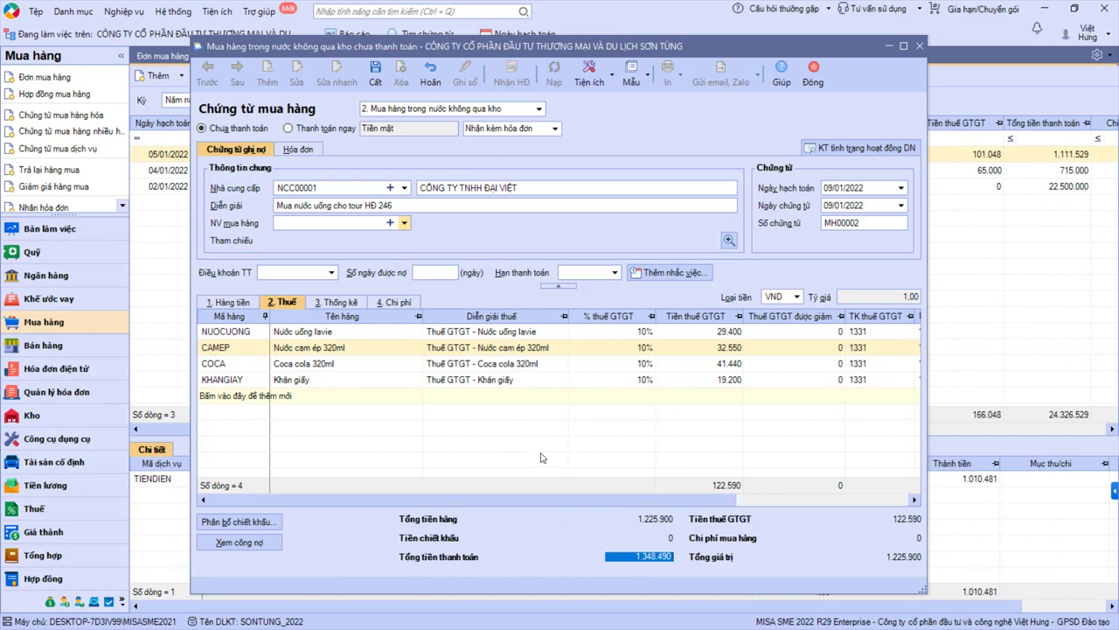
{"action": "key", "text": "alt+Tab"}
{"action": "left_click_drag", "start_coordinate": [803, 346], "coordinate": [797, 430]}
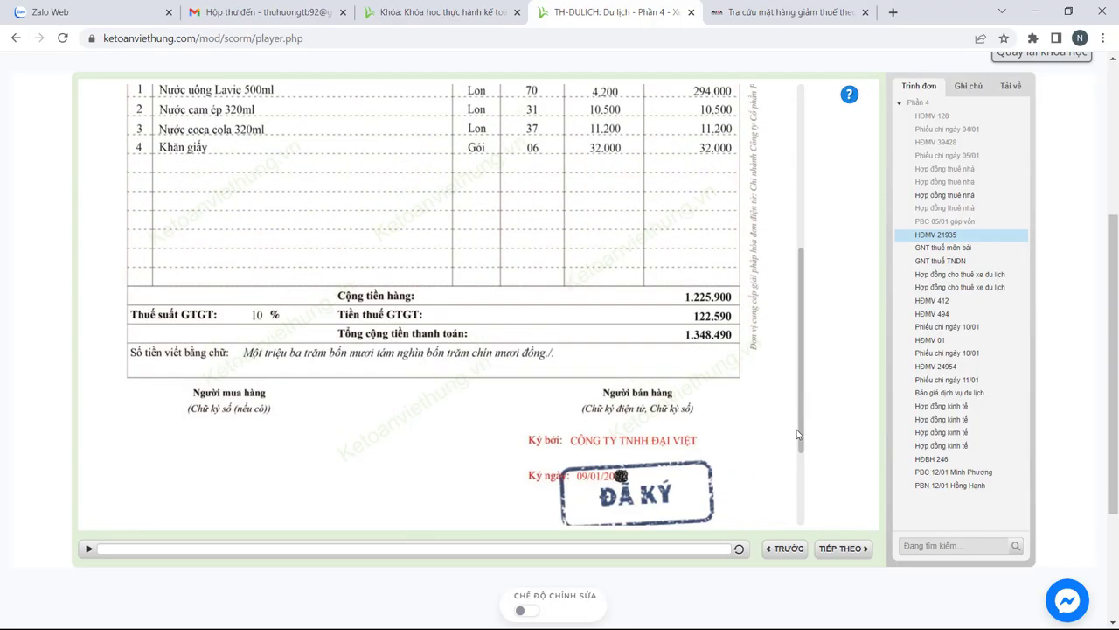
{"action": "key", "text": "alt+Tab"}
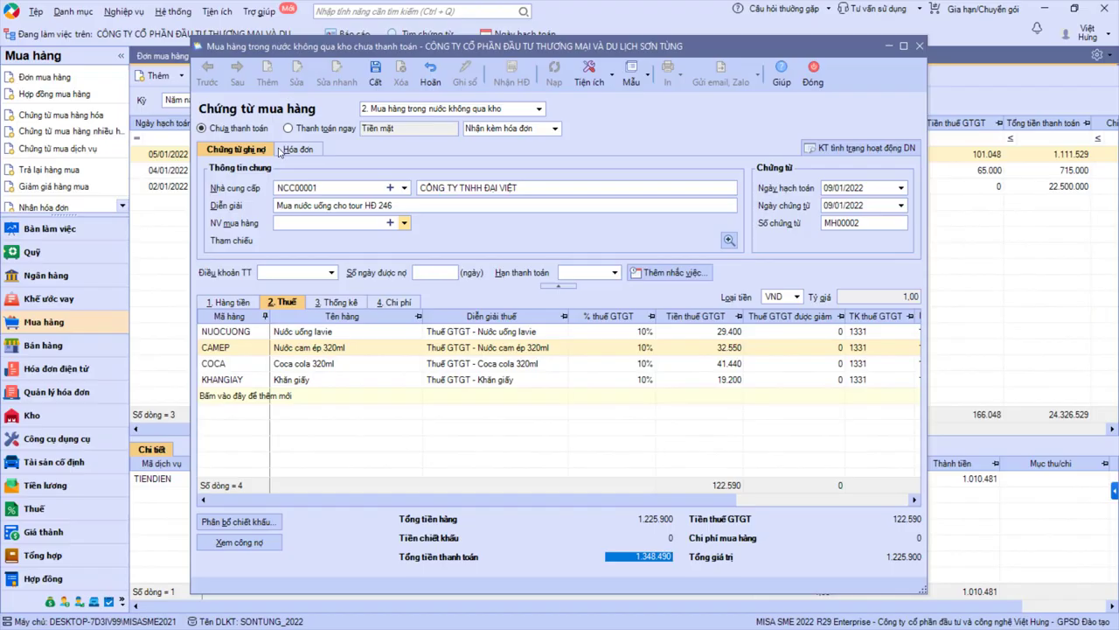
Step: Enter 21935 as the invoice number in the voucher's invoice details
{"action": "left_click", "coordinate": [288, 149]}
{"action": "left_click", "coordinate": [876, 224]}
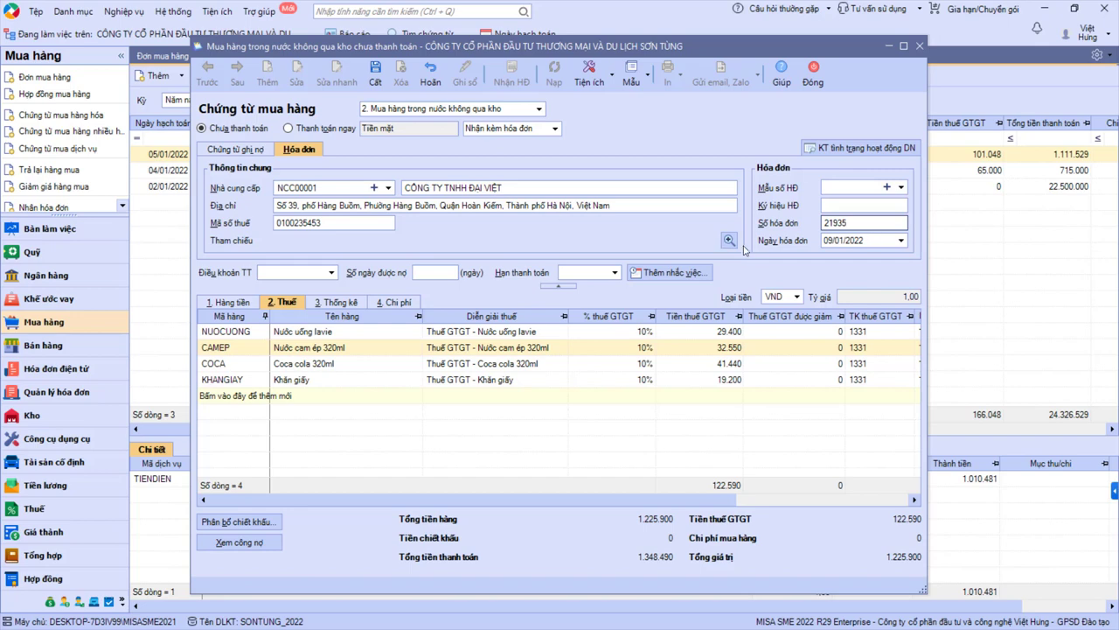
{"action": "type", "text": "21935"}
{"action": "key", "text": "Tab"}
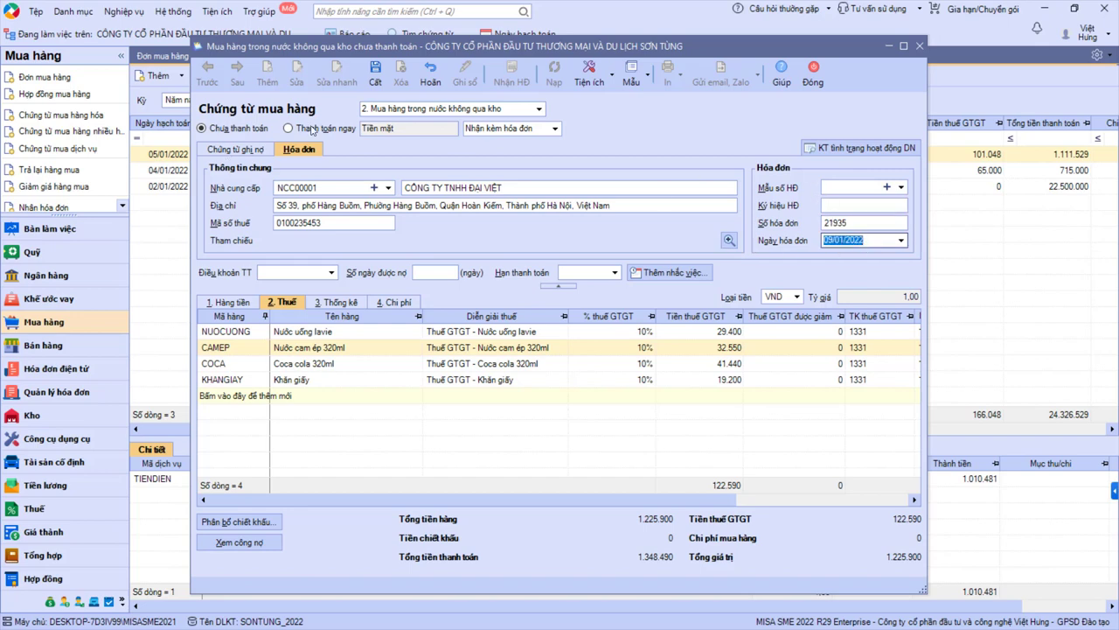
Step: Check the voucher's accounting and document dates, save it, and agree to post it despite the missing cost item
{"action": "left_click", "coordinate": [244, 149]}
{"action": "left_click", "coordinate": [854, 207]}
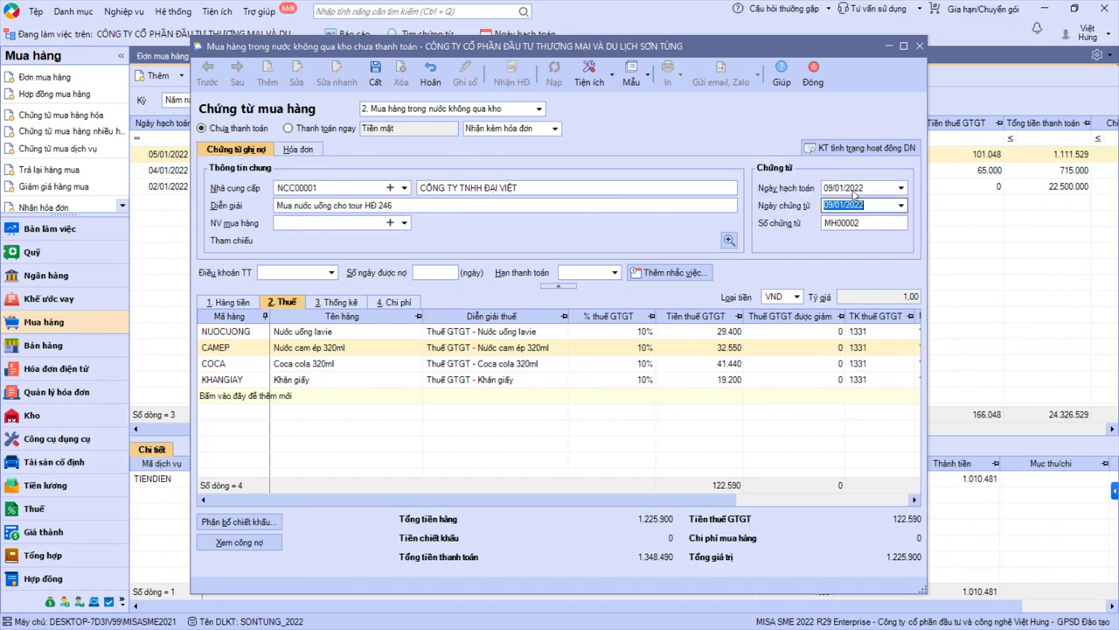
{"action": "left_click", "coordinate": [854, 188]}
{"action": "left_click", "coordinate": [375, 82]}
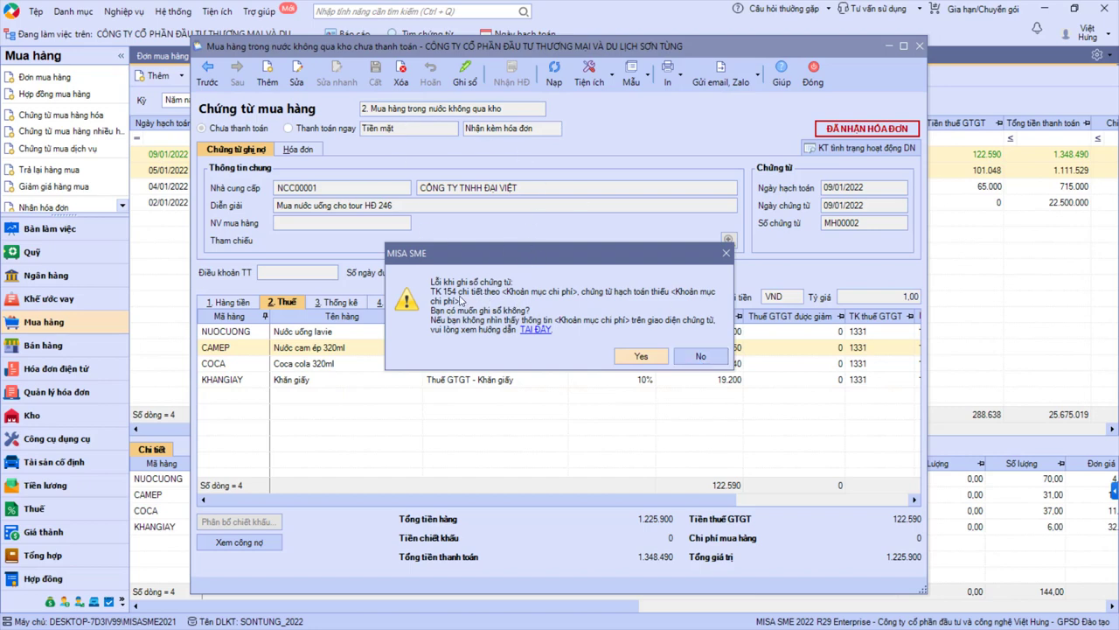
{"action": "left_click", "coordinate": [636, 354]}
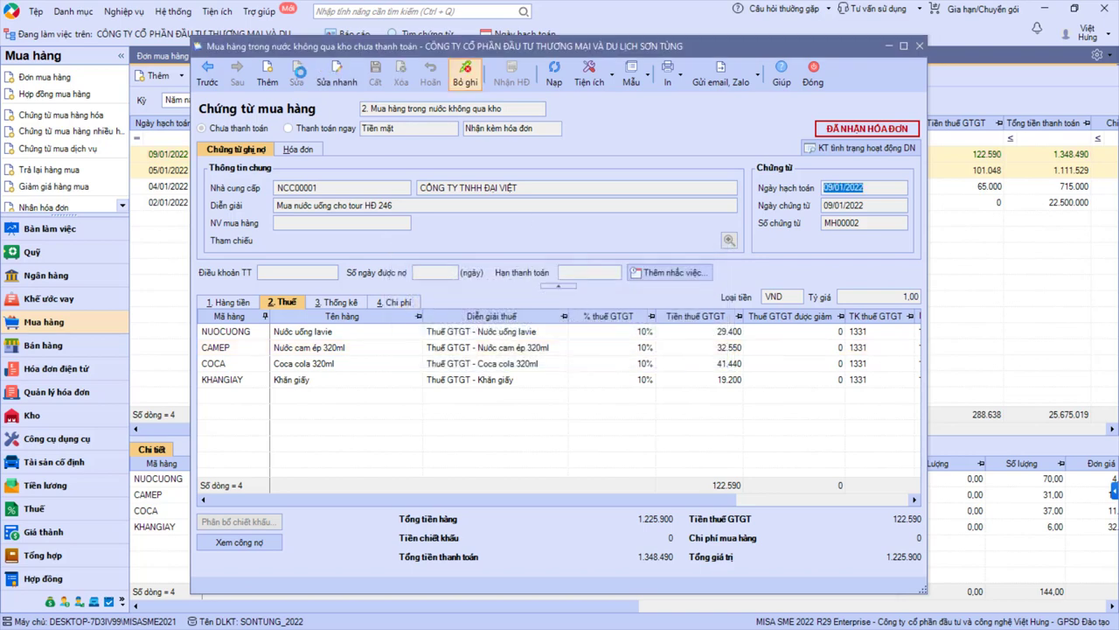
Step: Edit the voucher's statistics to assign cost item SXC.MN to the NUOCUONG line and copy it to all lines below
{"action": "left_click", "coordinate": [339, 304]}
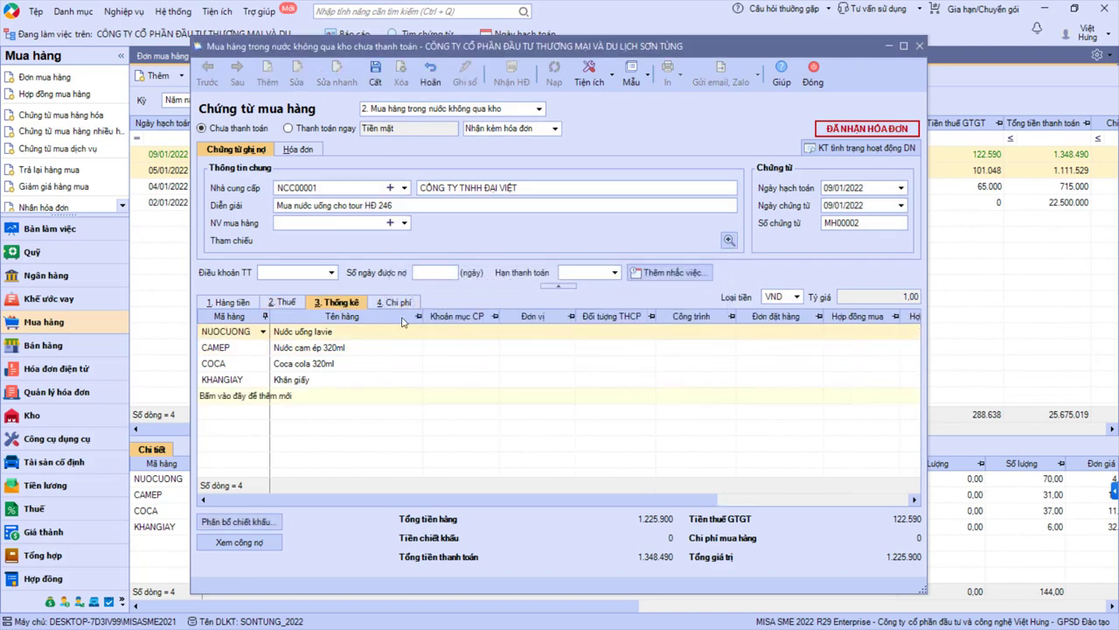
{"action": "left_click", "coordinate": [492, 333]}
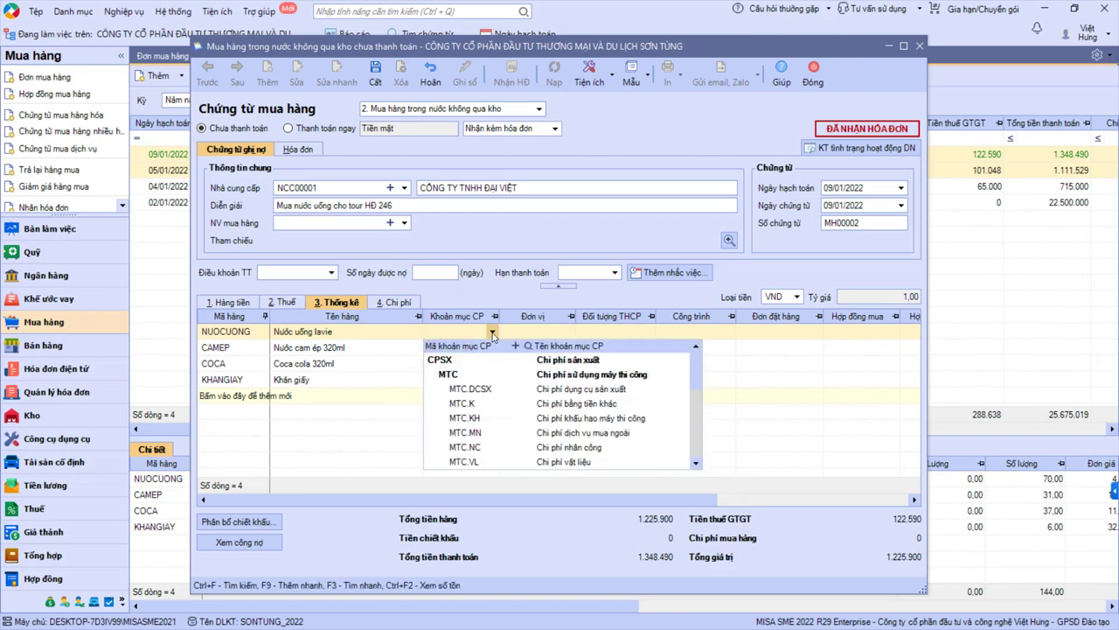
{"action": "scroll", "coordinate": [501, 387], "scroll_direction": "down", "scroll_amount": 3}
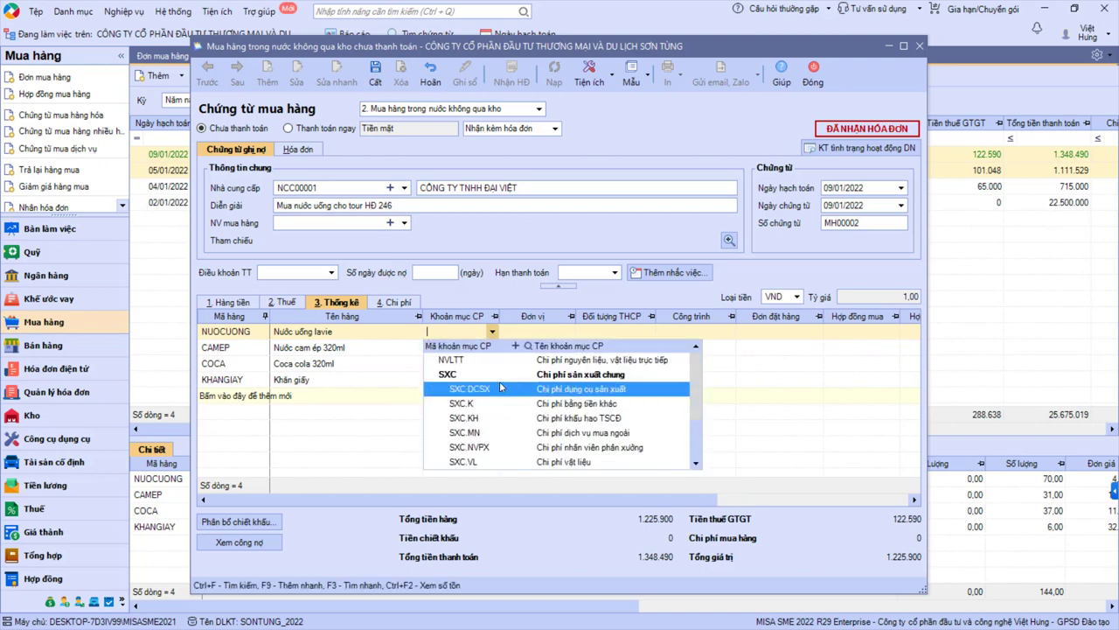
{"action": "left_click", "coordinate": [506, 434]}
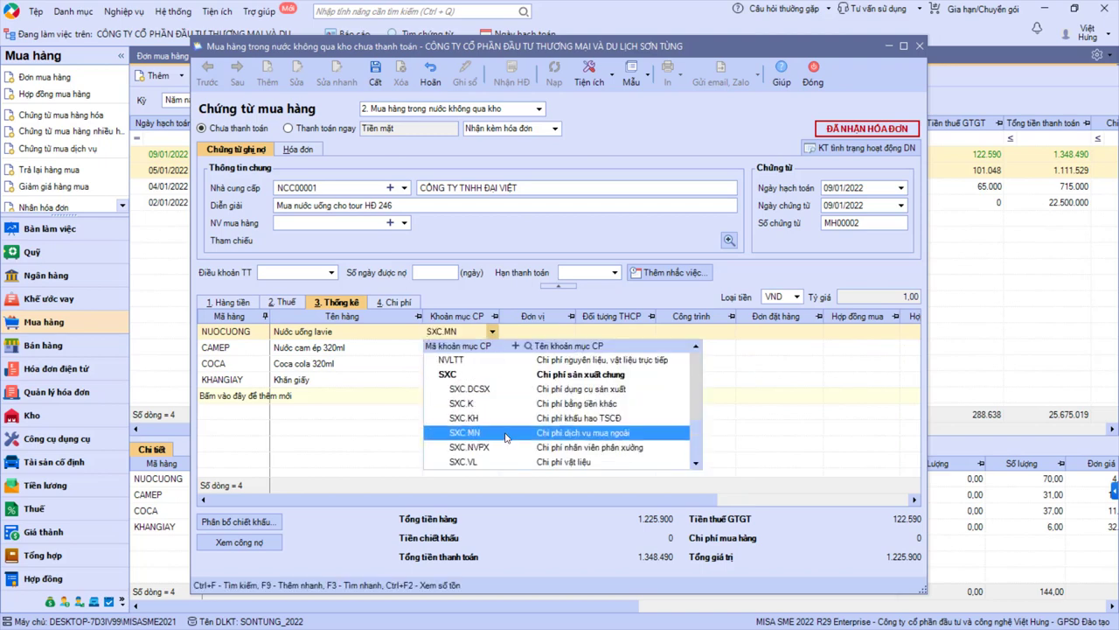
{"action": "right_click", "coordinate": [443, 330]}
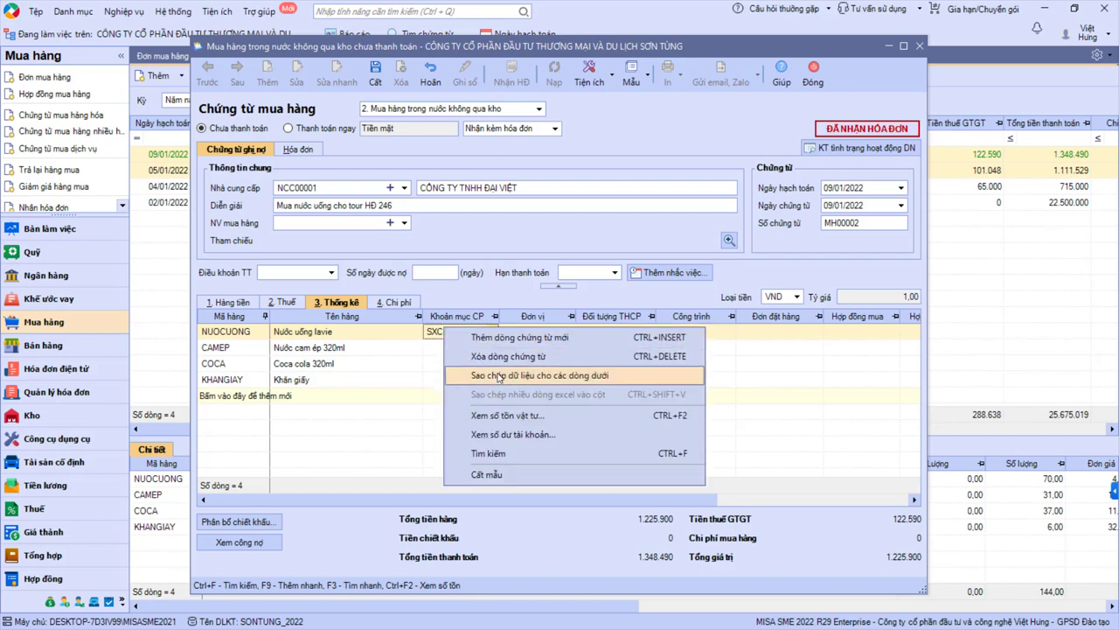
{"action": "left_click", "coordinate": [498, 376]}
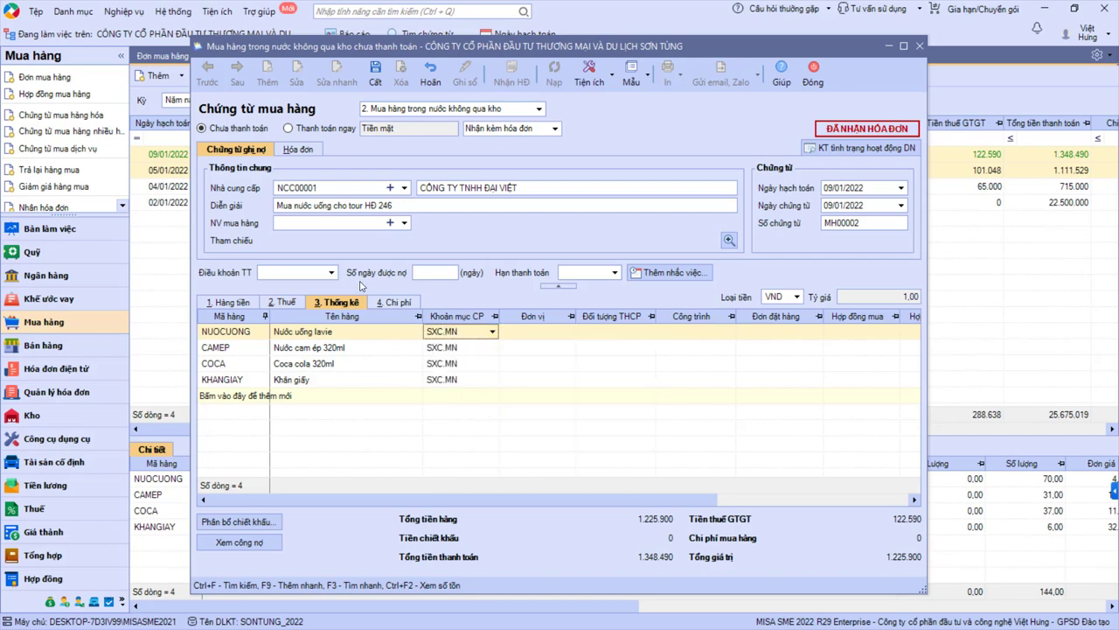
Step: Assign project TOUR_HD246 to the NUOCUONG line, copy it to all lines below, and save the voucher
{"action": "left_click", "coordinate": [731, 332]}
{"action": "left_click", "coordinate": [729, 333]}
{"action": "left_click", "coordinate": [695, 361]}
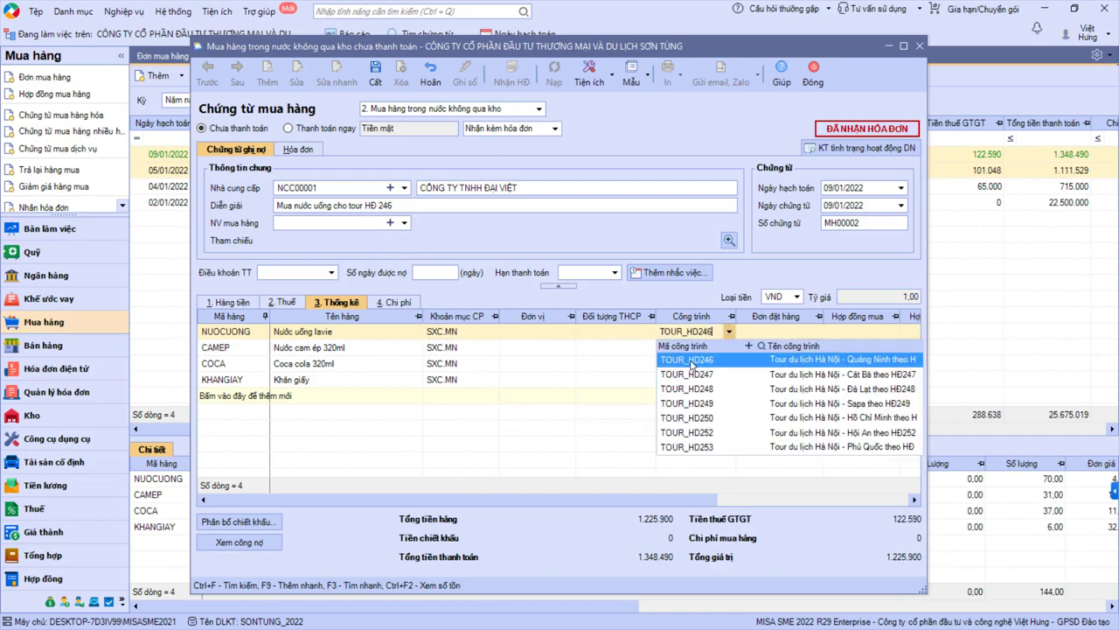
{"action": "right_click", "coordinate": [683, 334]}
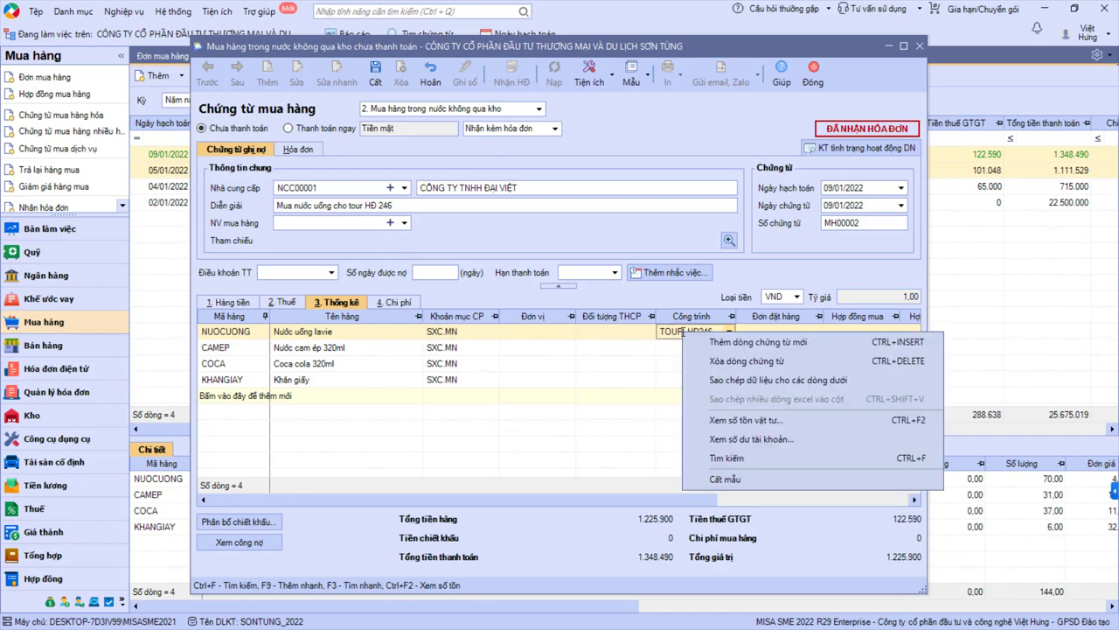
{"action": "left_click", "coordinate": [739, 379]}
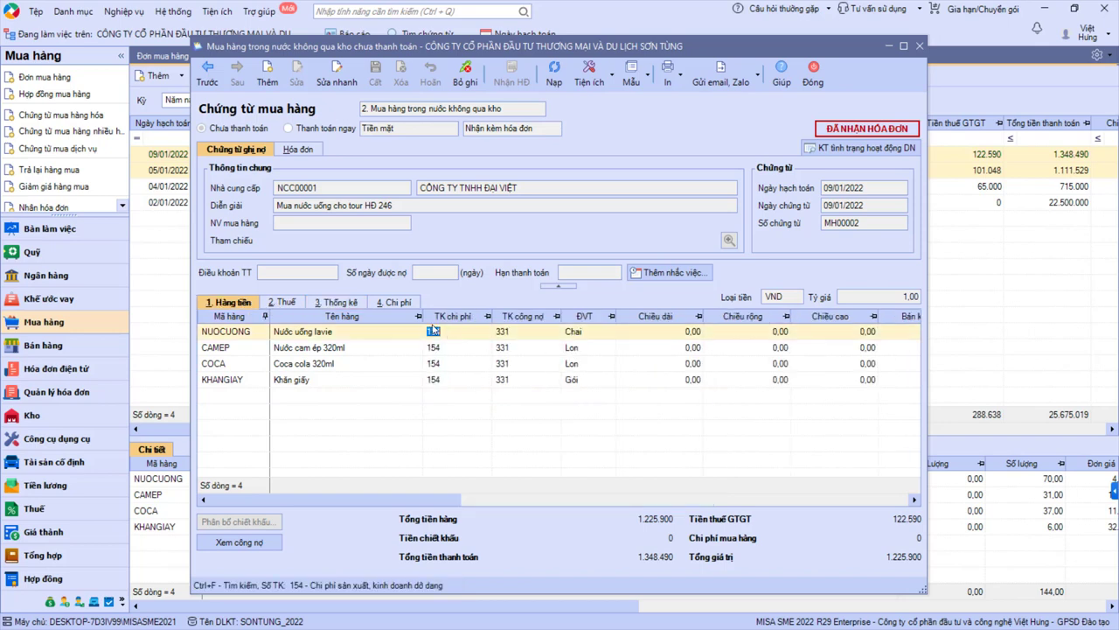
Step: Check the cost item and project assigned to the saved voucher's lines, and close the voucher
{"action": "left_click", "coordinate": [325, 303]}
{"action": "left_click", "coordinate": [427, 335]}
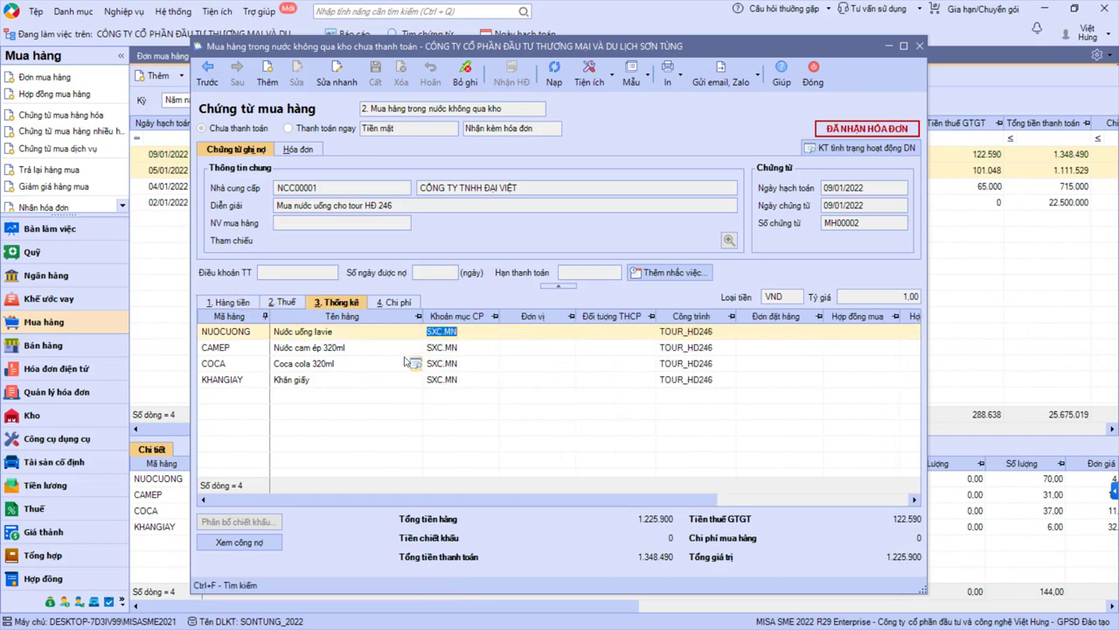
{"action": "left_click", "coordinate": [459, 380]}
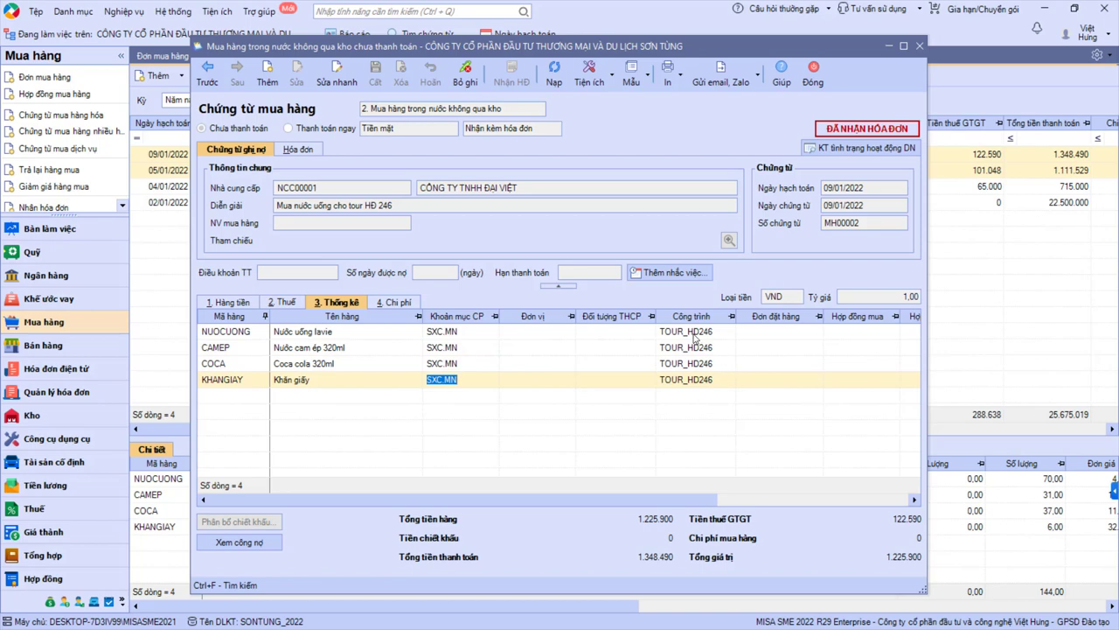
{"action": "left_click", "coordinate": [693, 363]}
{"action": "left_click", "coordinate": [813, 74]}
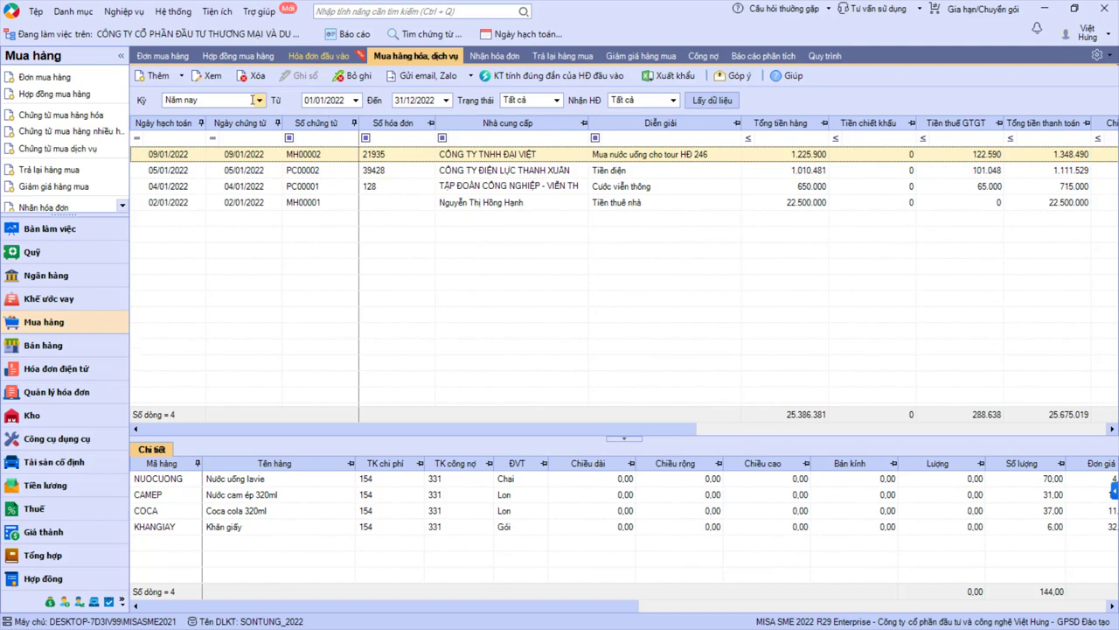
Step: Reopen the drinks purchase voucher from the purchase list and review the cost item and project on each goods line
{"action": "double_click", "coordinate": [429, 157]}
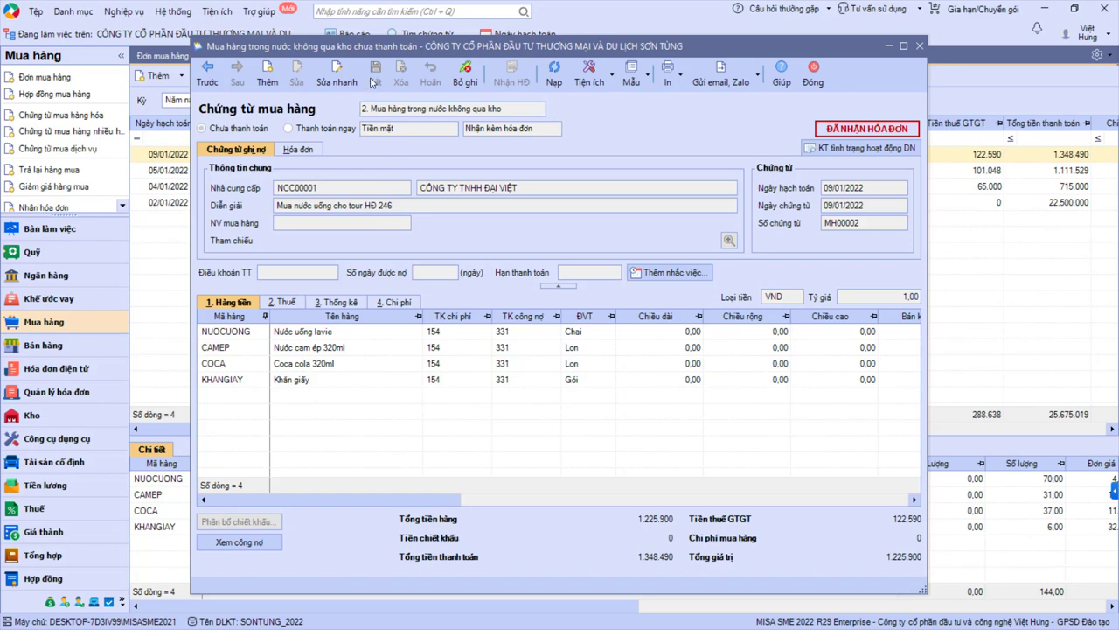
{"action": "left_click", "coordinate": [814, 73]}
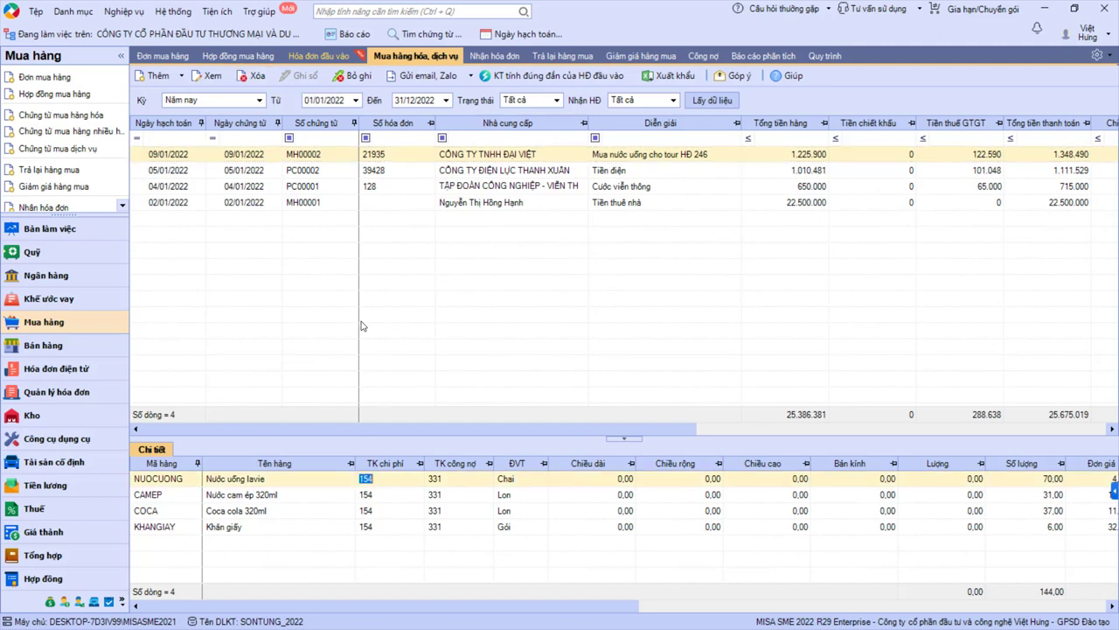
{"action": "left_click", "coordinate": [401, 155]}
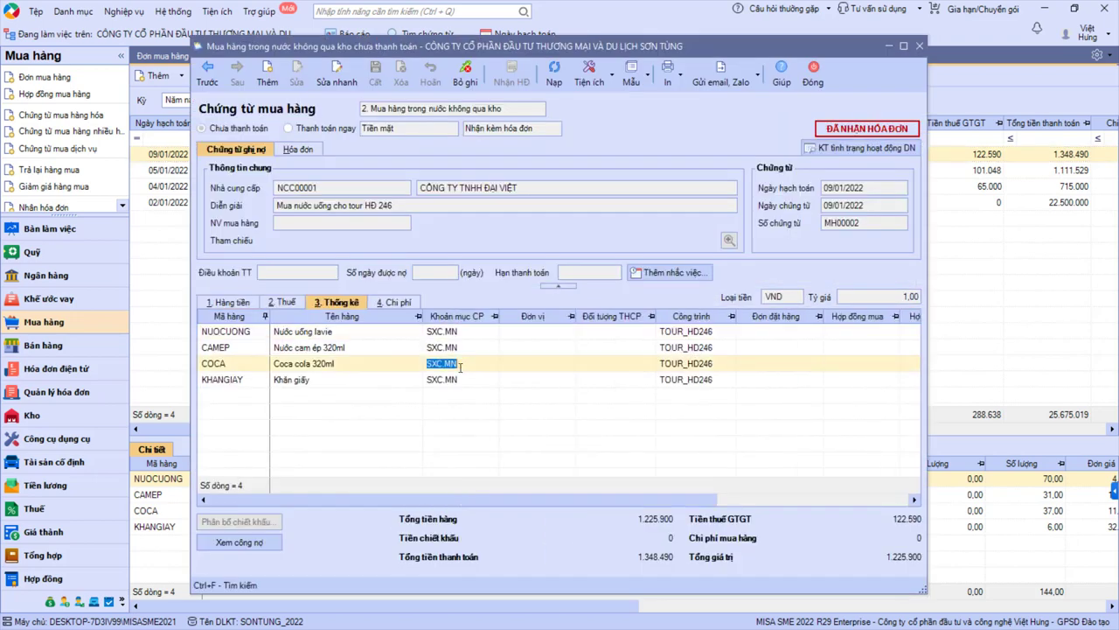
{"action": "left_click", "coordinate": [454, 383]}
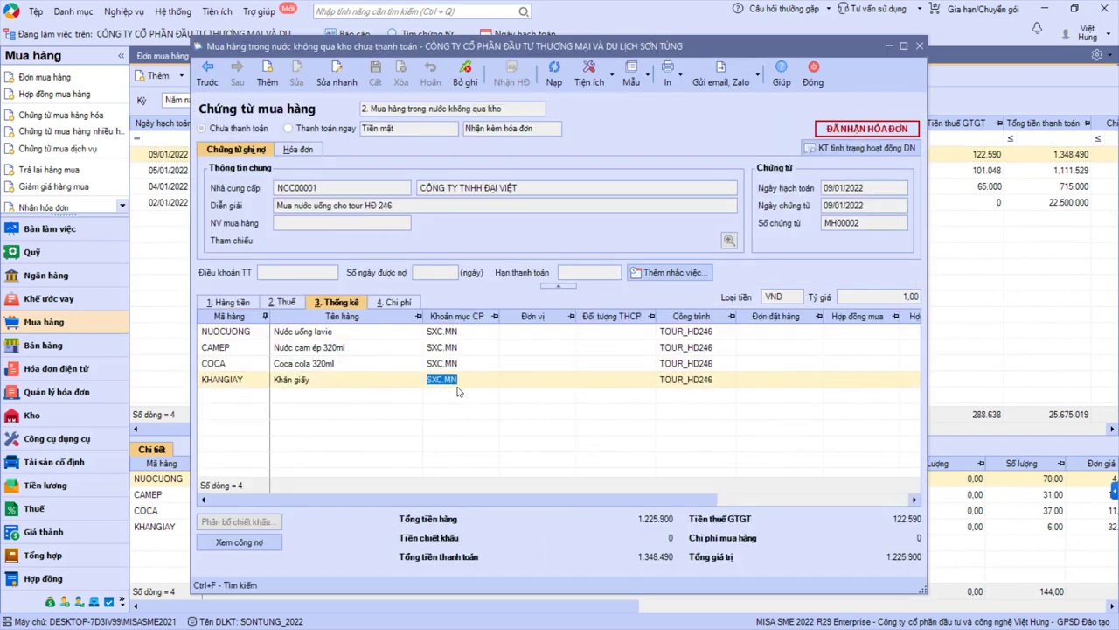
{"action": "left_click", "coordinate": [690, 338]}
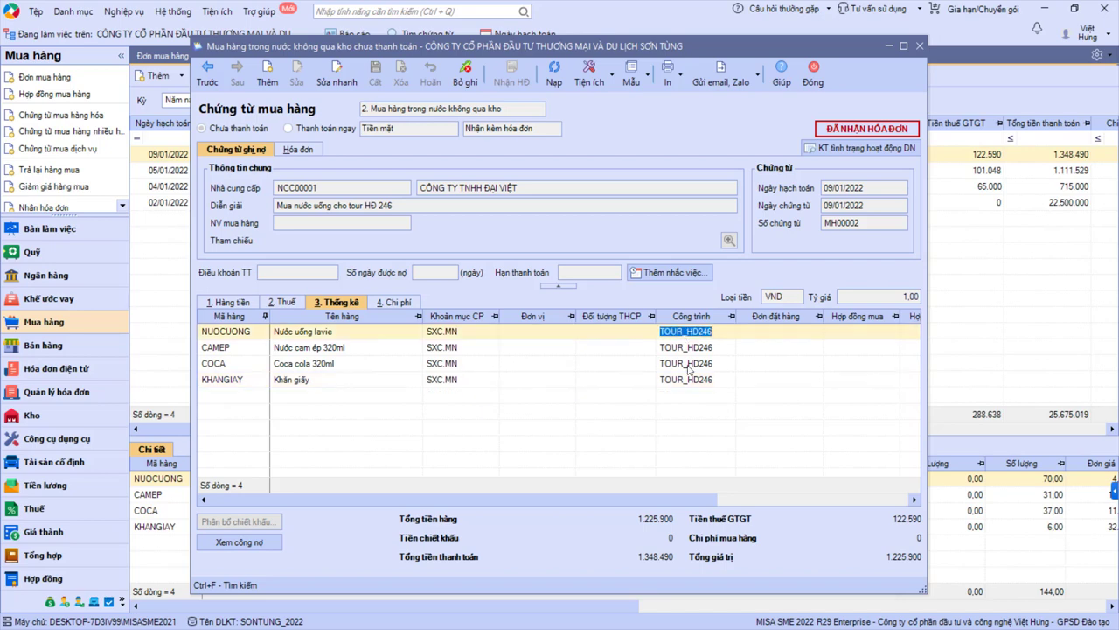
{"action": "left_click", "coordinate": [687, 365]}
{"action": "left_click", "coordinate": [688, 382]}
{"action": "left_click", "coordinate": [686, 357]}
{"action": "left_click", "coordinate": [689, 347]}
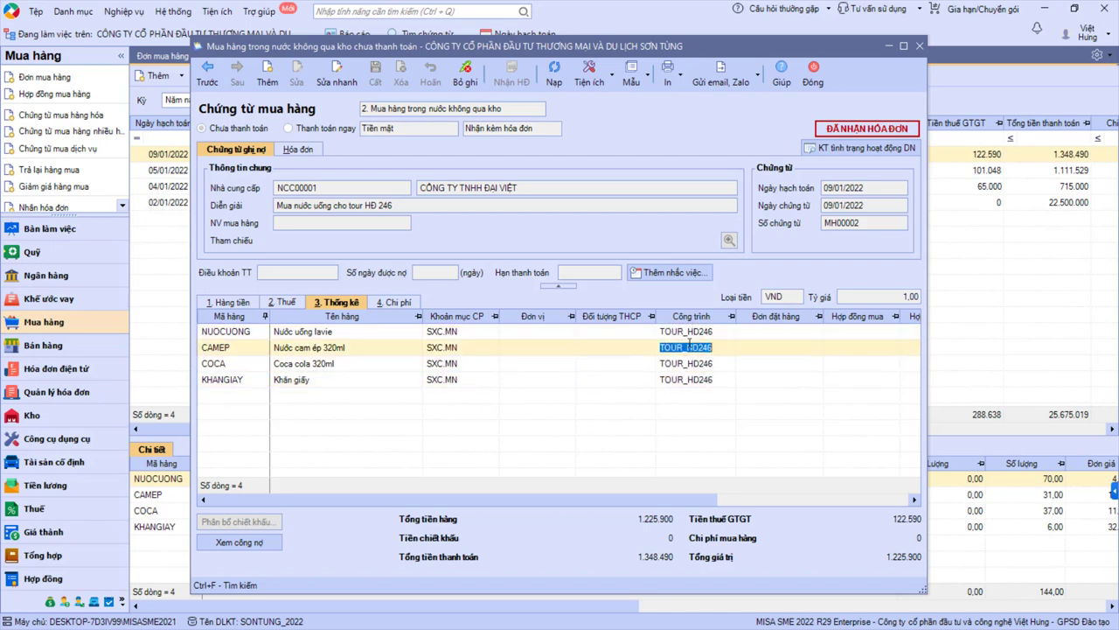
{"action": "left_click", "coordinate": [447, 332]}
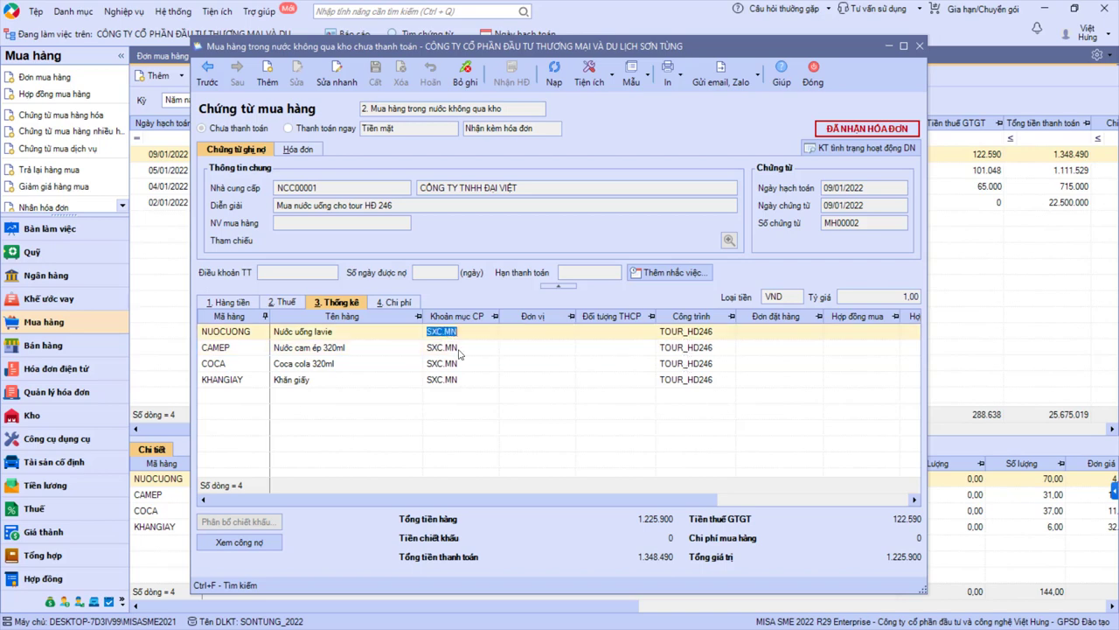
{"action": "left_click", "coordinate": [463, 363]}
{"action": "left_click", "coordinate": [469, 378]}
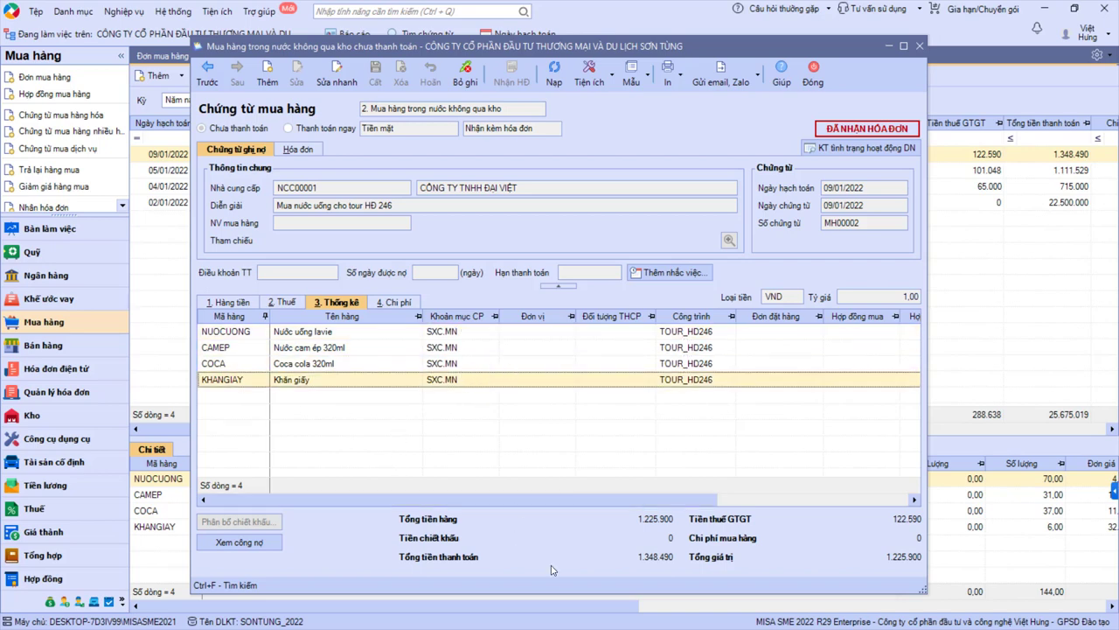
Step: Switch to the browser and review the source invoice's header, seller details and item lines
{"action": "key", "text": "alt+Tab"}
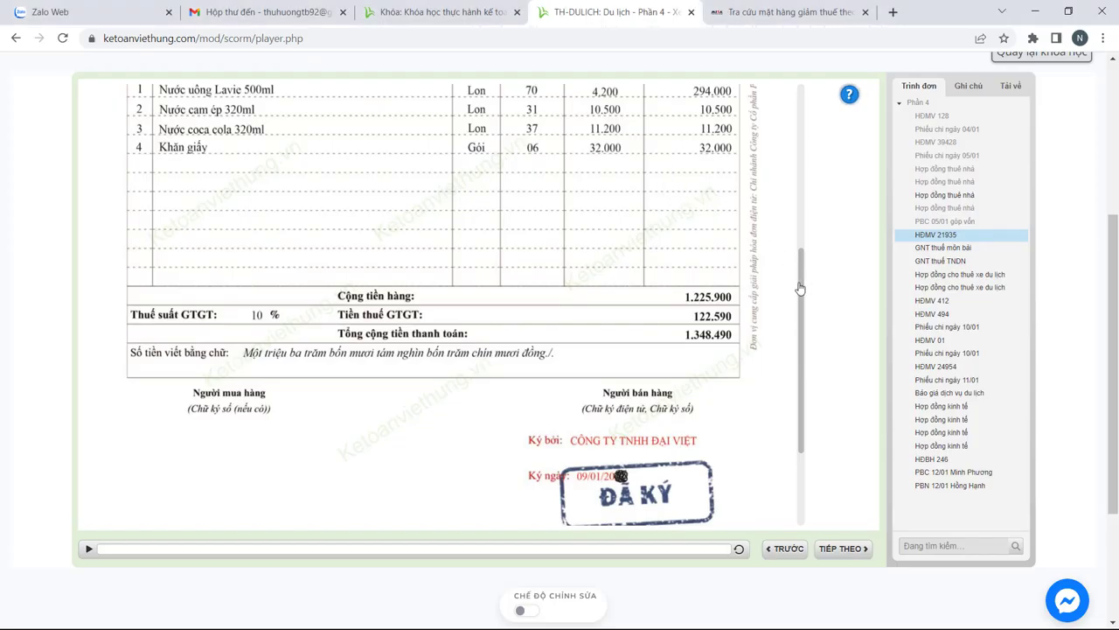
{"action": "left_click_drag", "start_coordinate": [800, 289], "coordinate": [808, 156]}
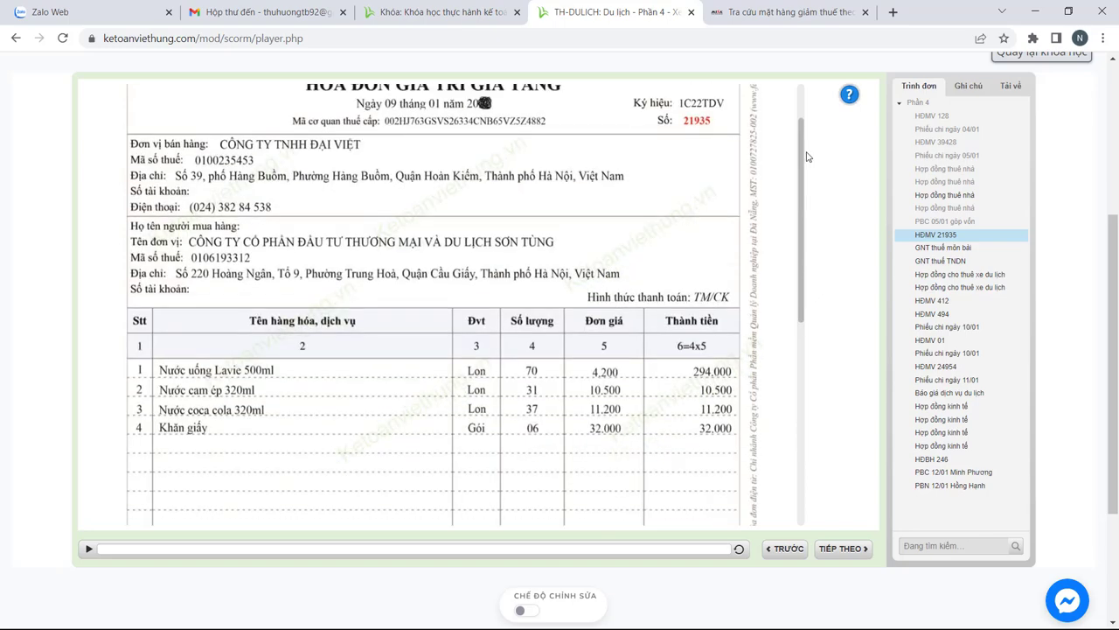